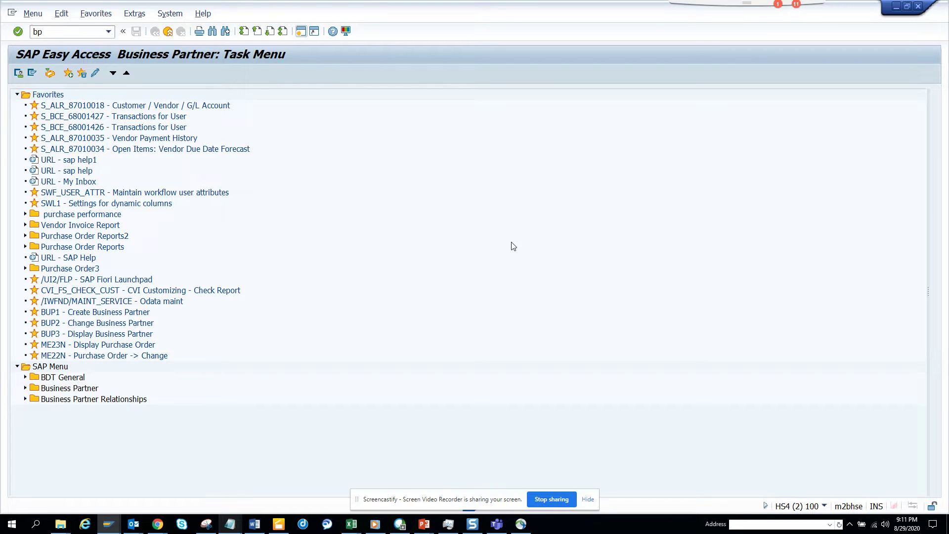
Step: Open business partner 1000003 for changing in BP, found by a vendor number search
key("Return")
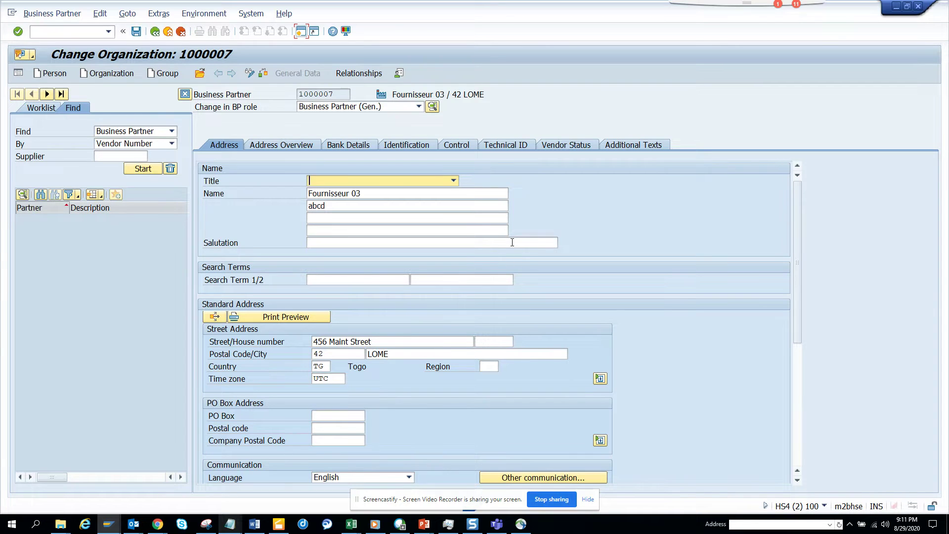
left_click(149, 173)
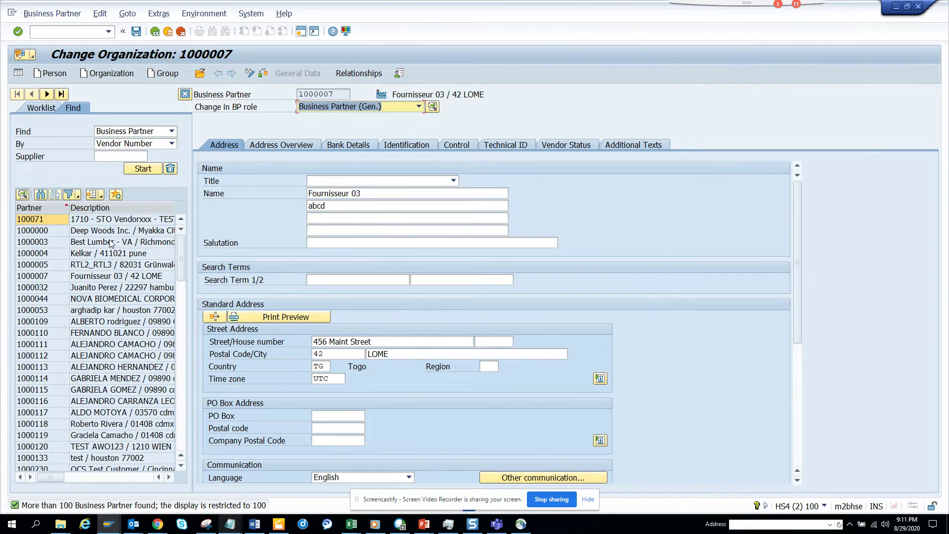
left_click(111, 244)
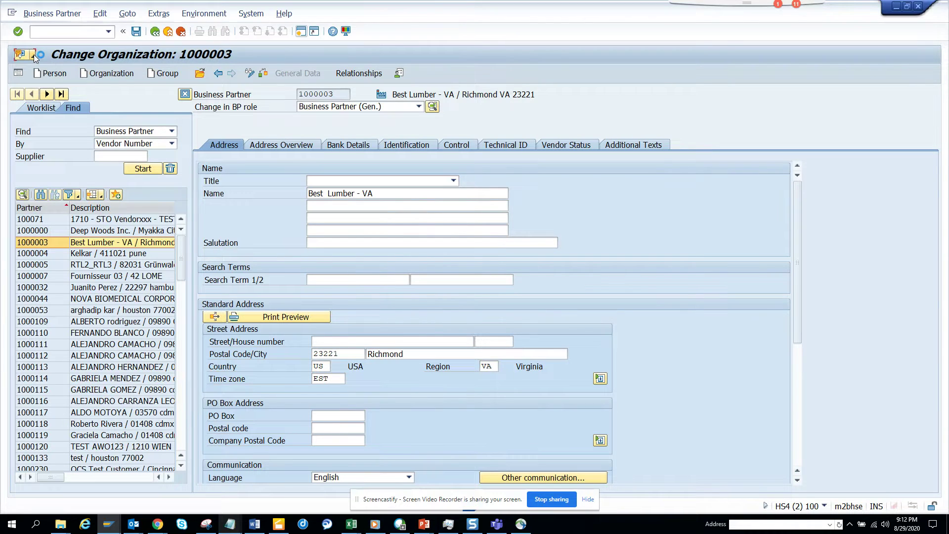
Step: Check archived workflows for the partner's object type BUS1006, then start a new session
left_click(34, 54)
mouse_move(78, 133)
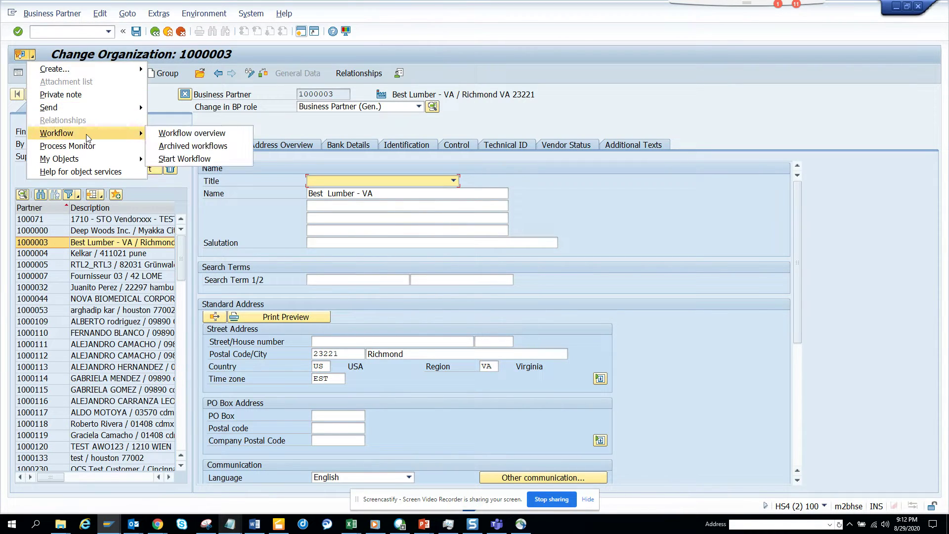
left_click(191, 146)
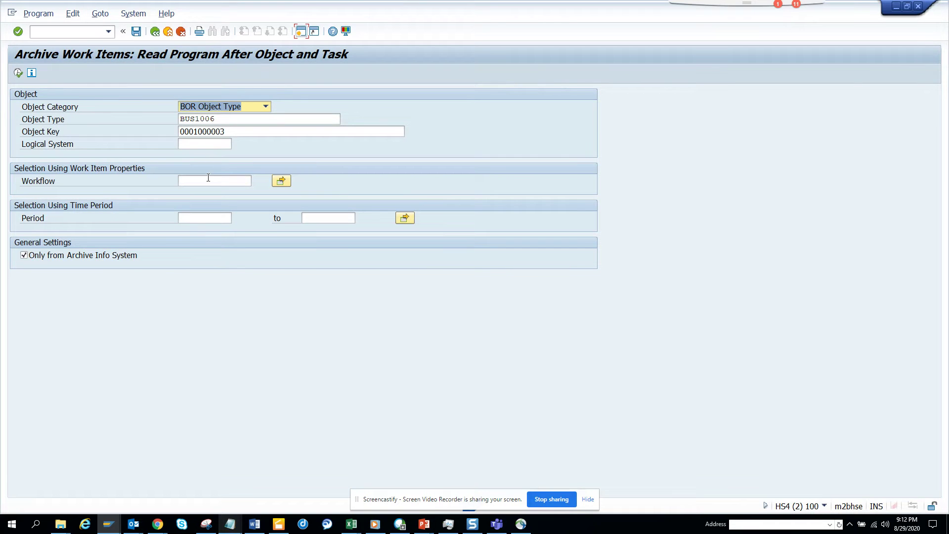
left_click_drag(233, 120, 155, 116)
key("ctrl+c")
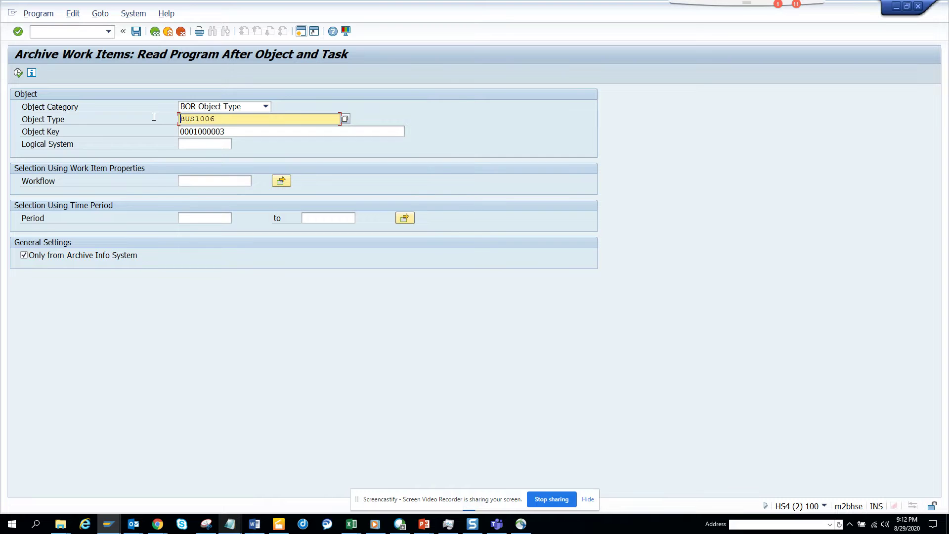
left_click(301, 31)
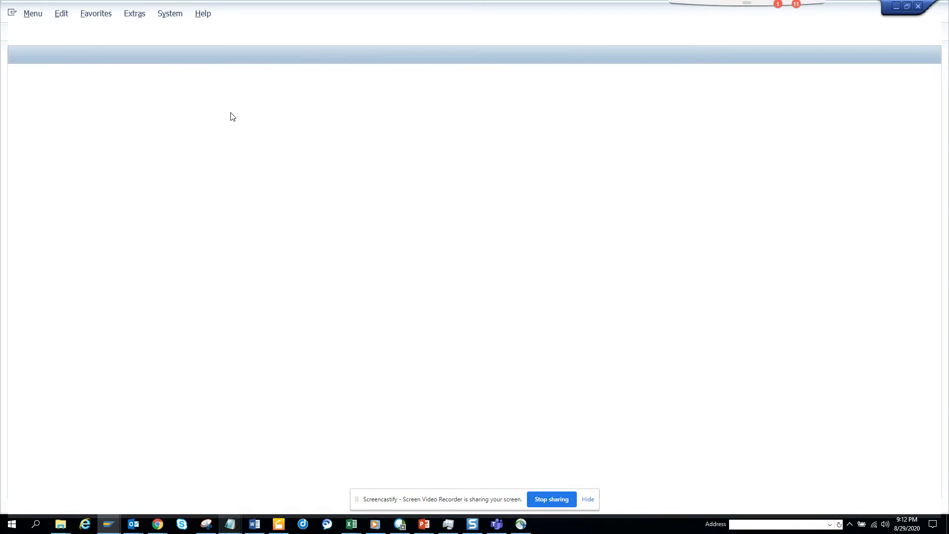
Step: Display object type BUS1006 in SWO1, expand its Events, then open another session
type("sw")
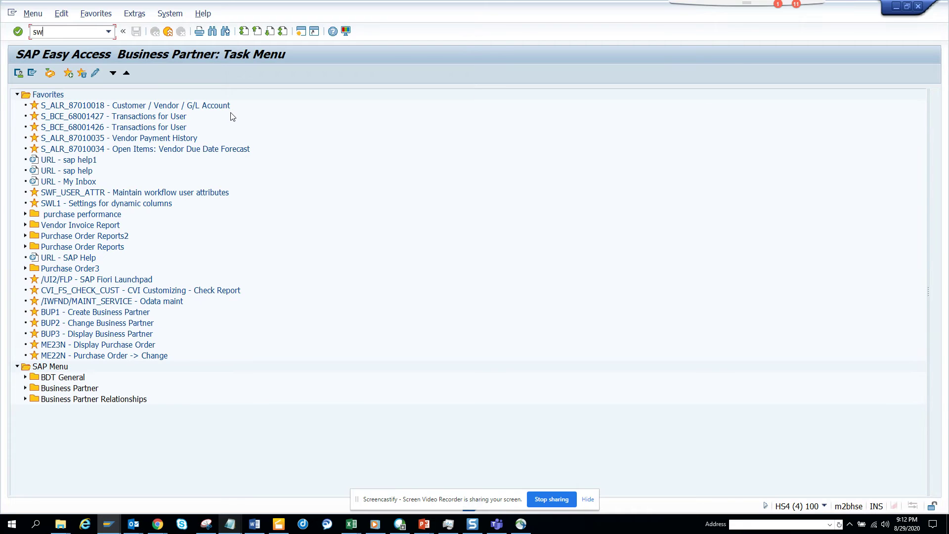
type("o1")
key("Return")
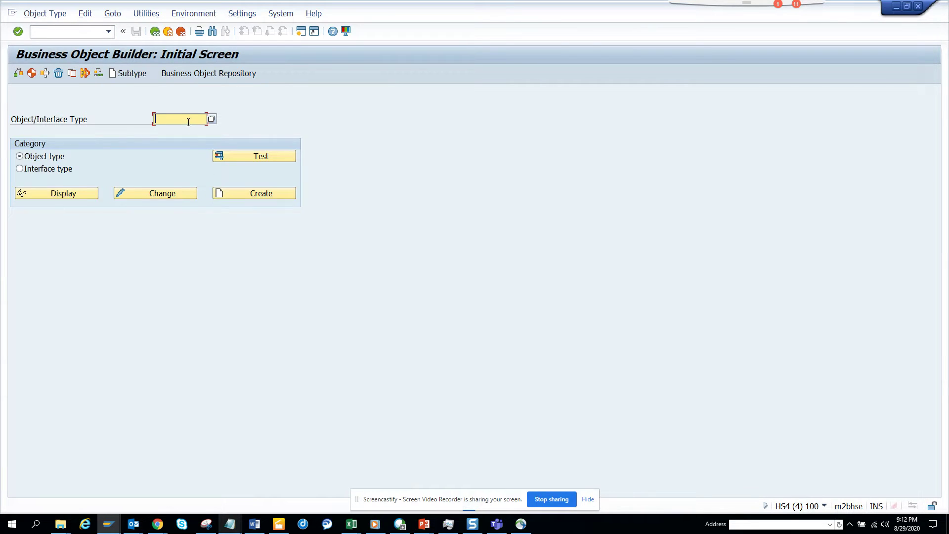
left_click(188, 122)
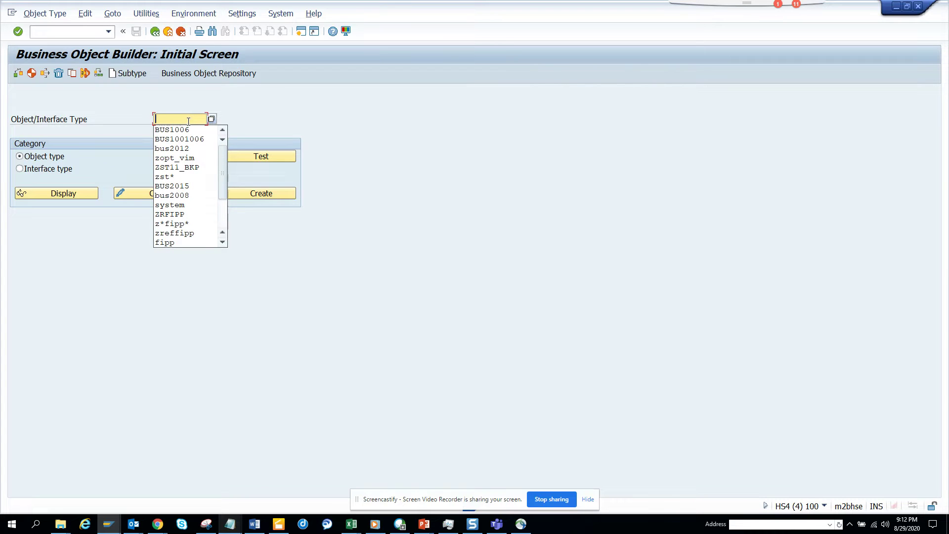
key("ctrl+v")
left_click(70, 190)
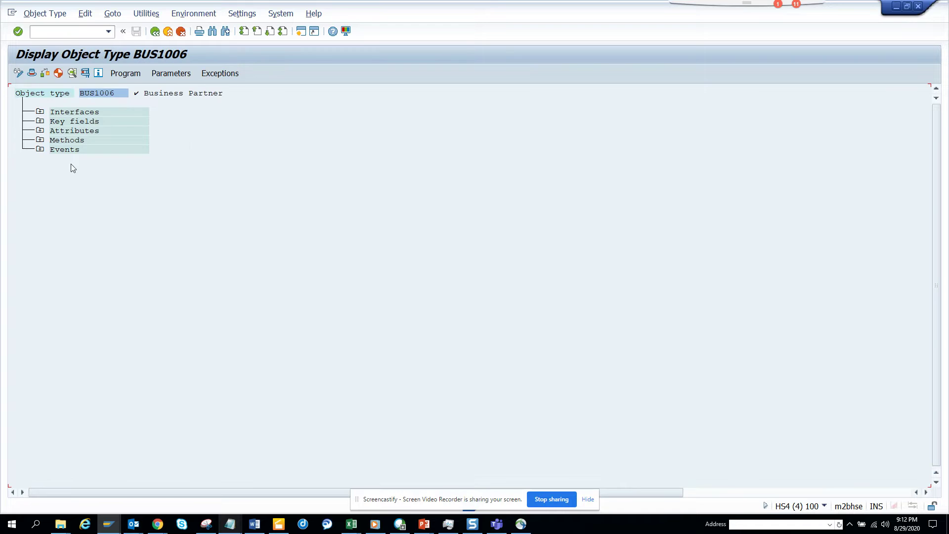
left_click(40, 150)
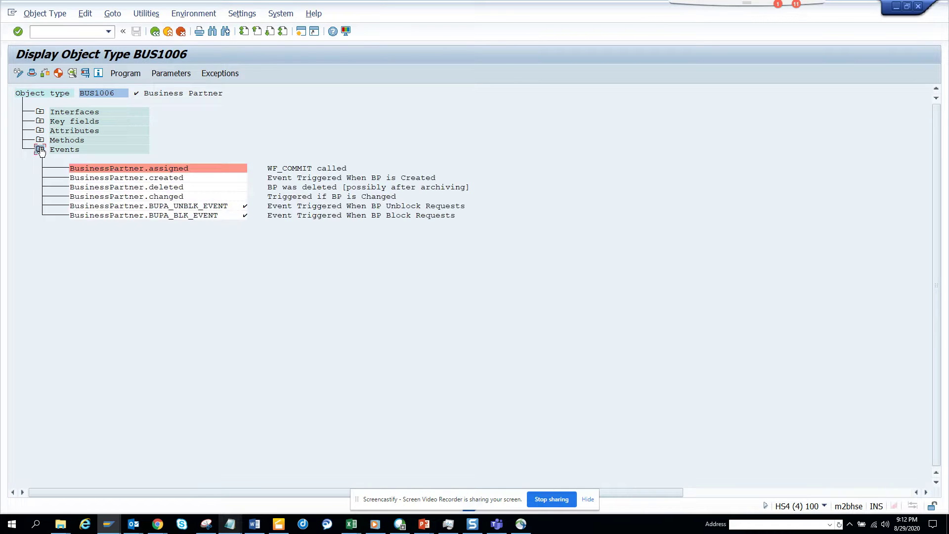
left_click(300, 33)
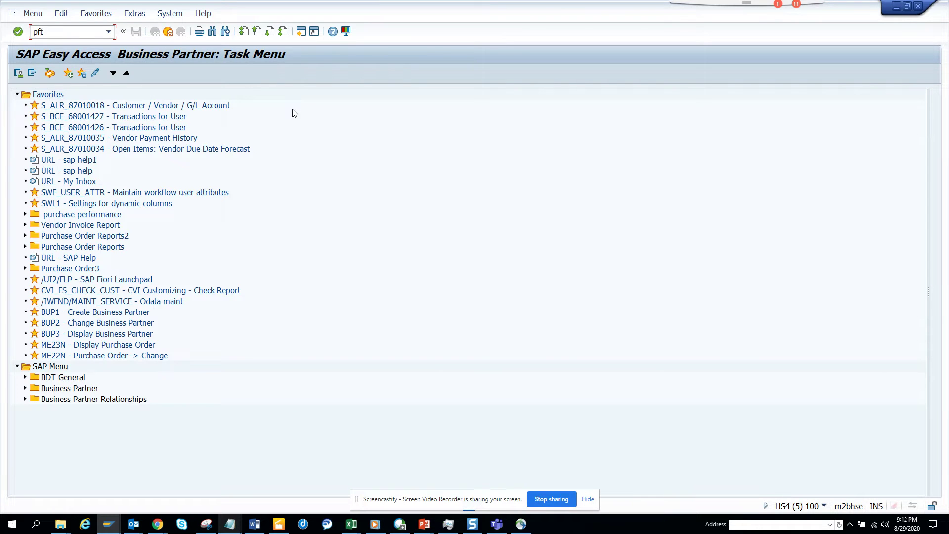
Step: Start creating workflow task ZST11BPCHNG in PFTC
key("Return")
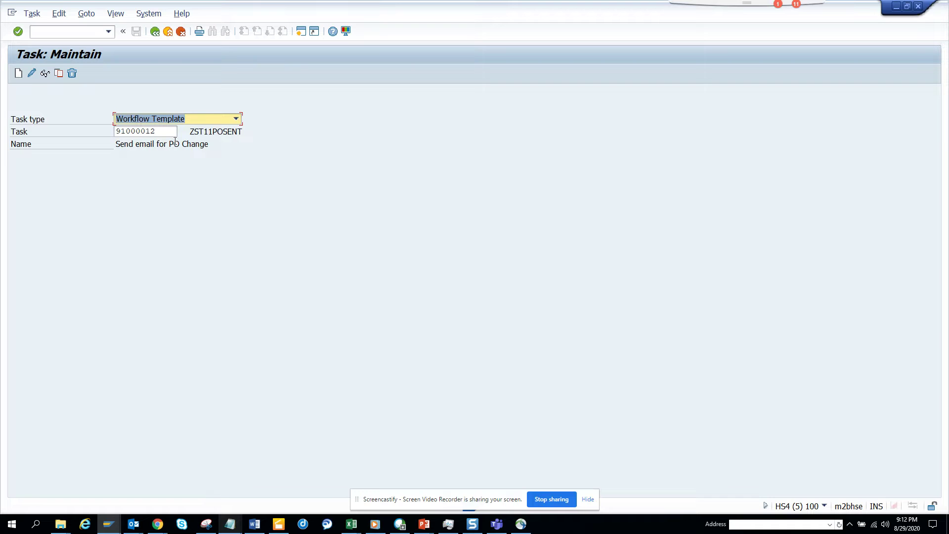
key("Tab")
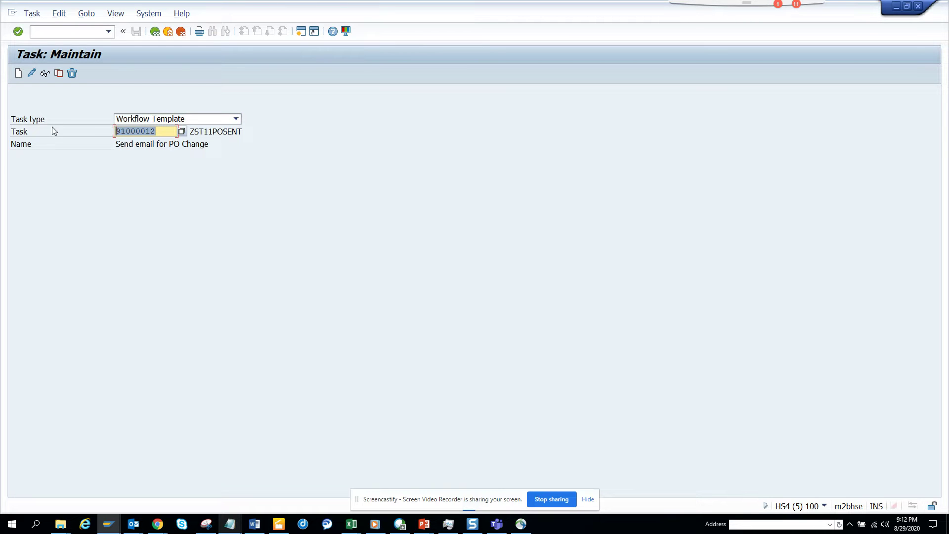
type("zst11")
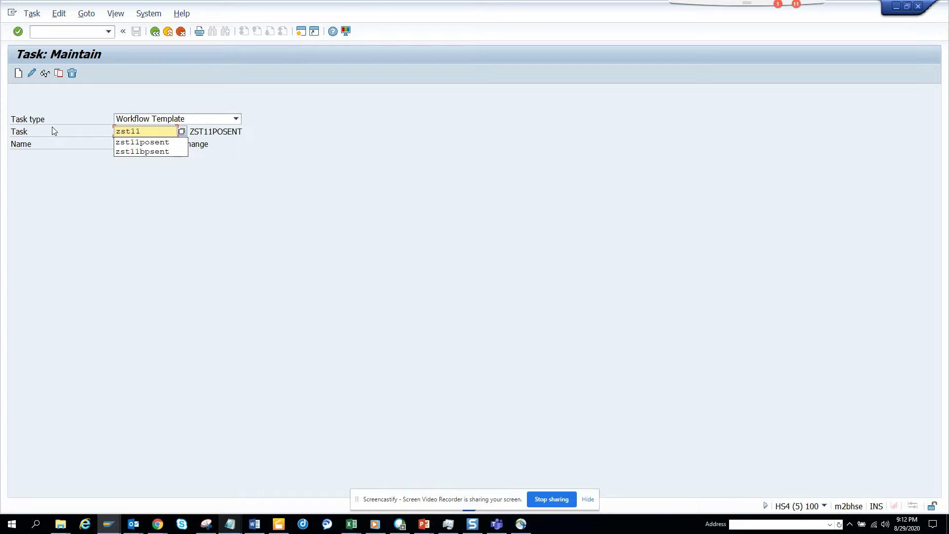
type("bpchng")
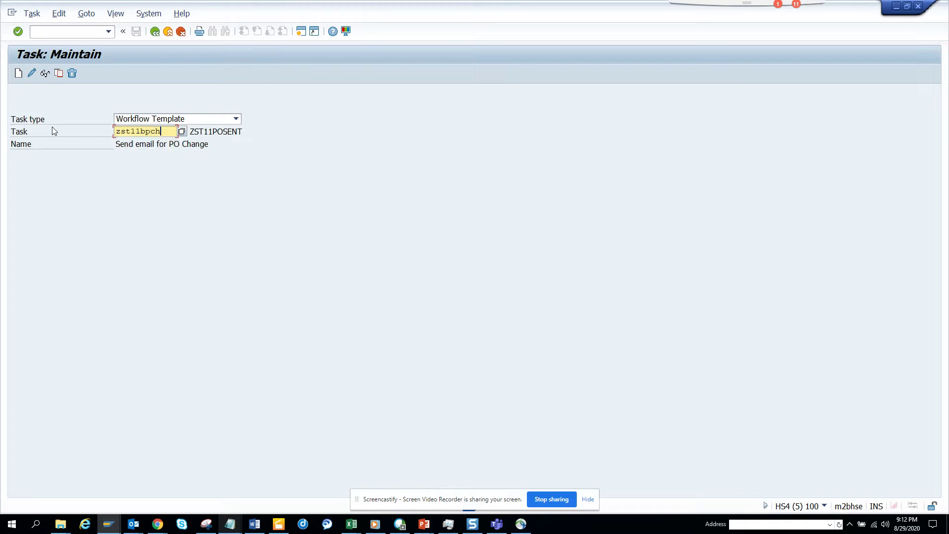
left_click(17, 74)
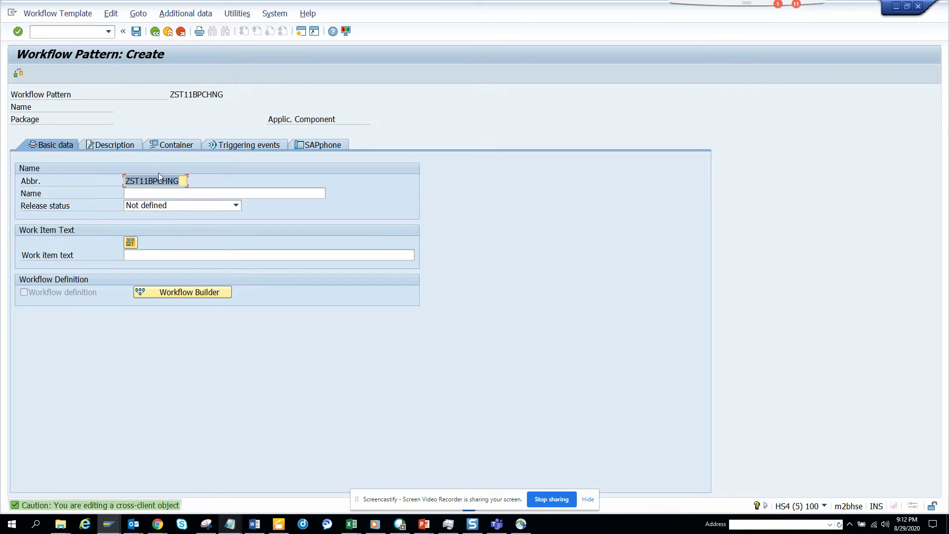
Step: Set both the name and work item text to 'Workflow for BP Change'
left_click(156, 193)
type("W")
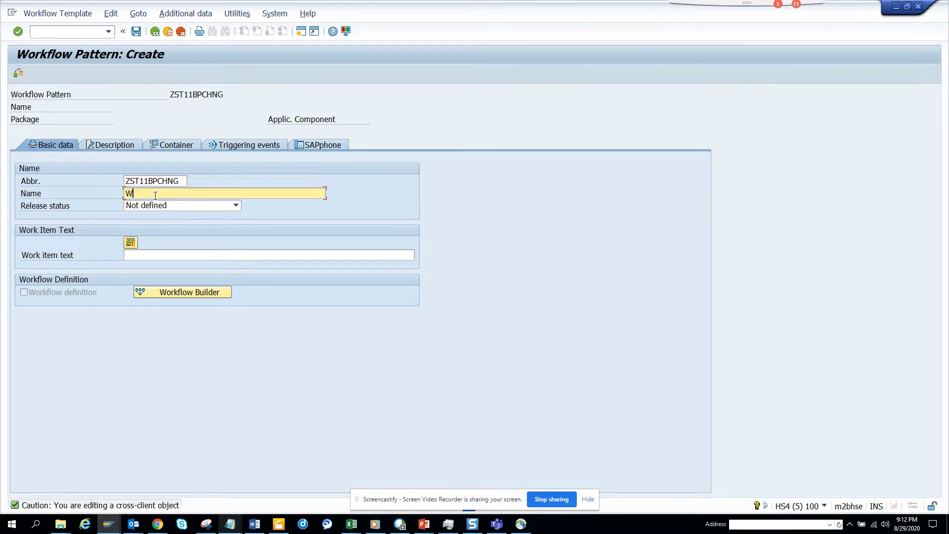
type("orkflow for BP Change")
left_click_drag(214, 193, 28, 166)
key("ctrl+c")
left_click(155, 256)
key("ctrl+v")
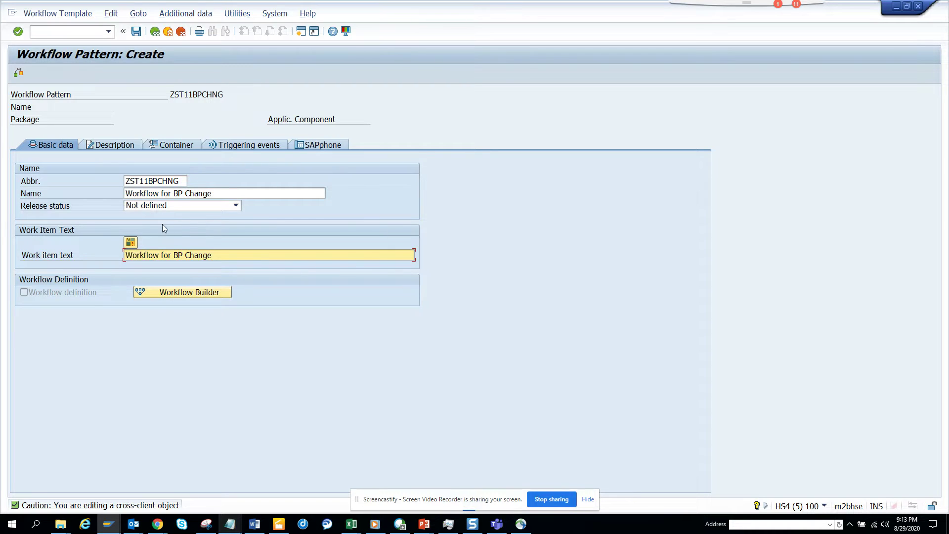
Step: Create container element BP, with name and short description BP
left_click(174, 145)
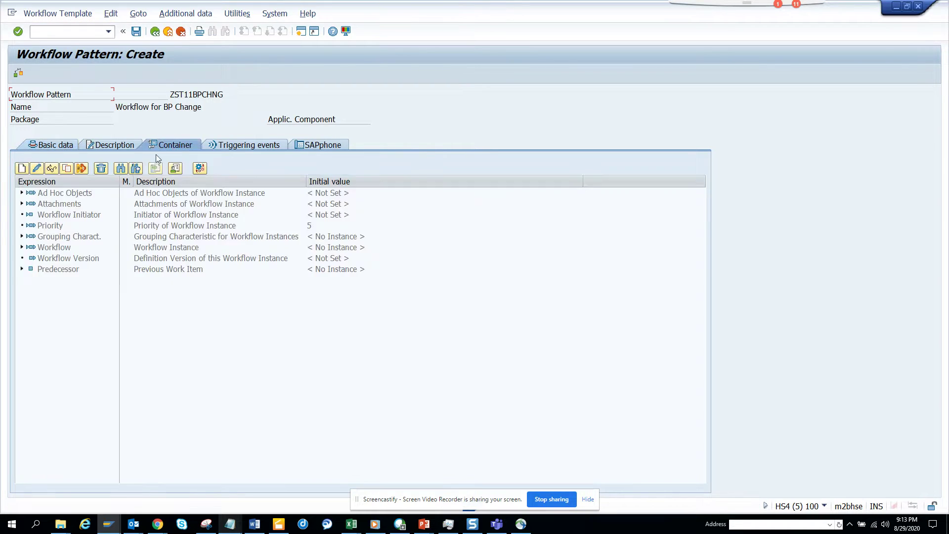
left_click(22, 168)
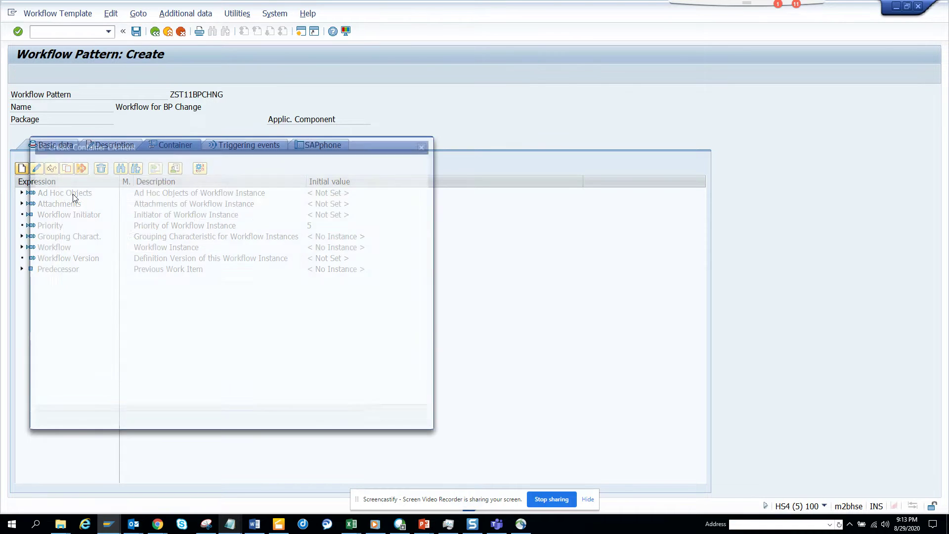
type("BP")
key("Tab")
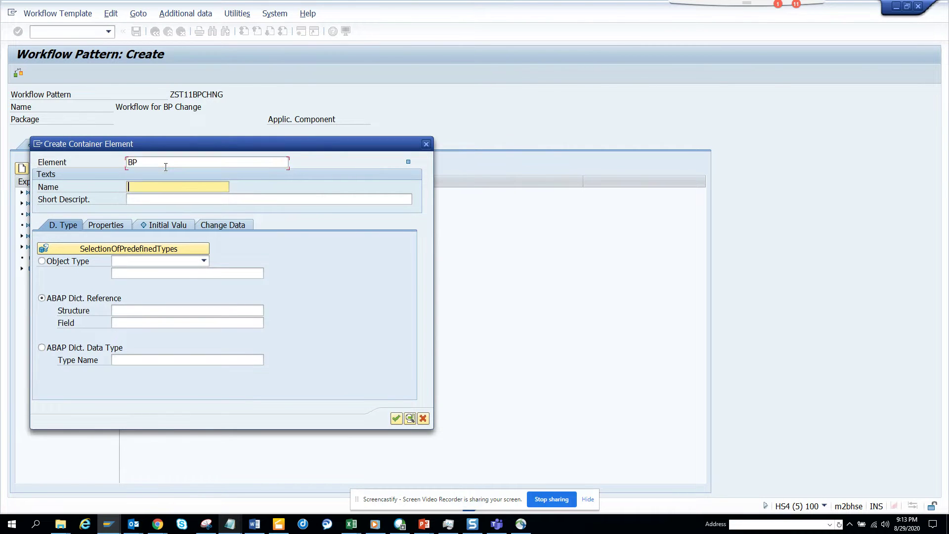
type("BP")
key("Tab")
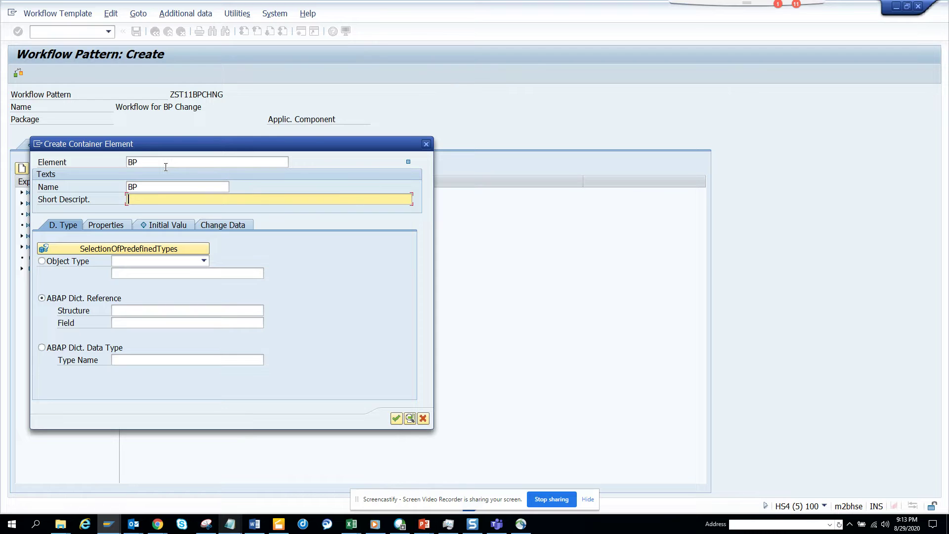
type("BP")
Step: Make BP a BOR object type bus1006 used as import and export parameter, and confirm
left_click(71, 262)
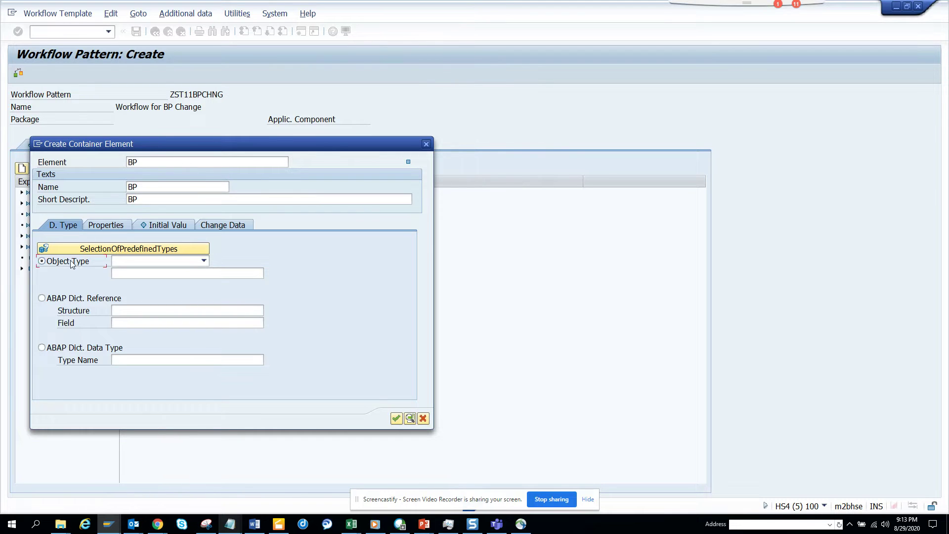
left_click(142, 261)
left_click(150, 278)
left_click(171, 274)
type("bus")
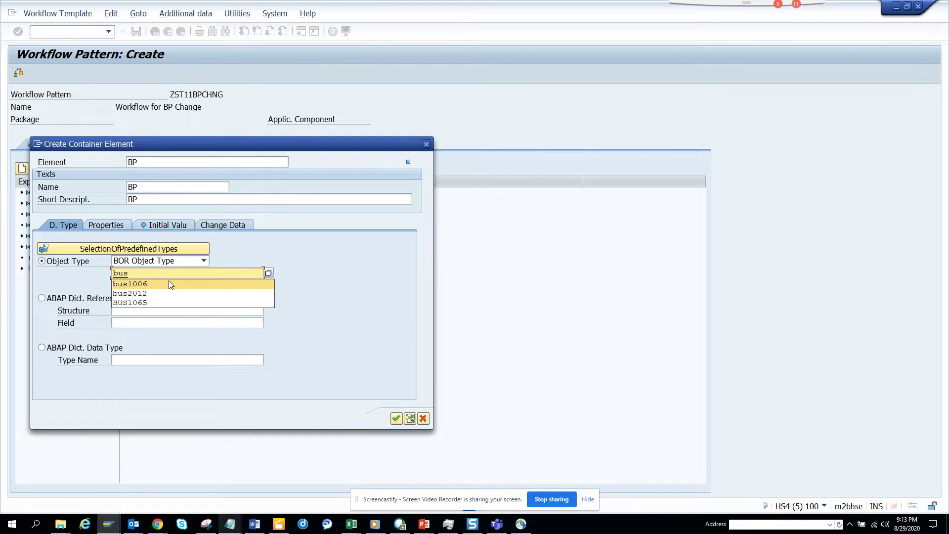
left_click(168, 280)
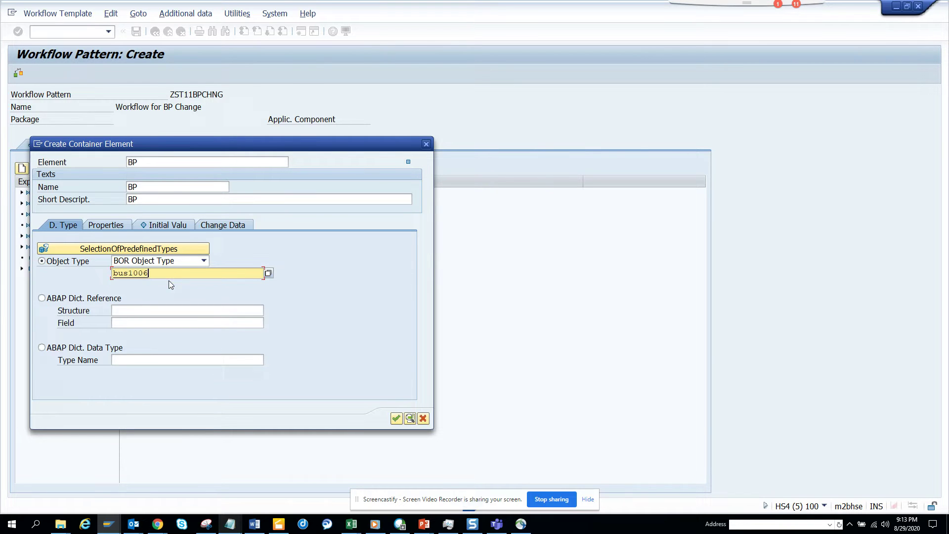
left_click(121, 229)
left_click(69, 263)
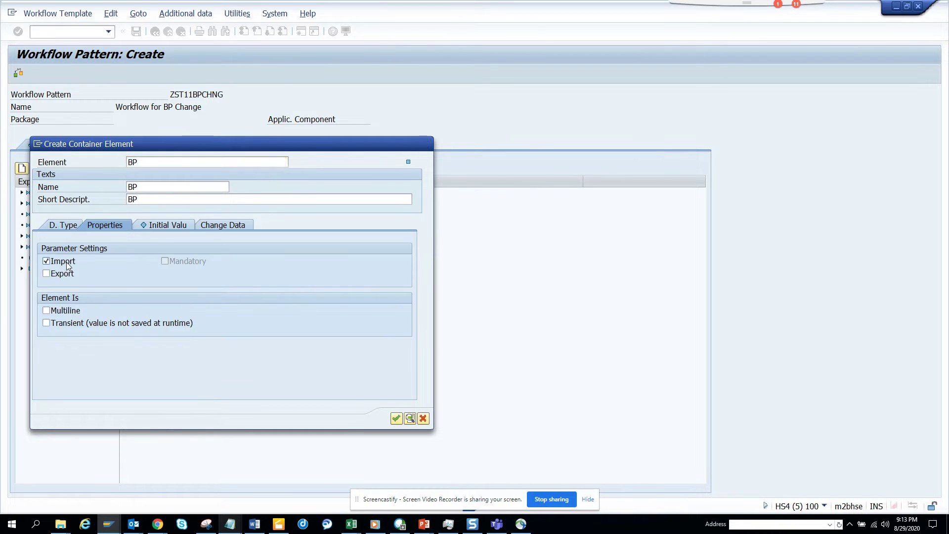
left_click(69, 275)
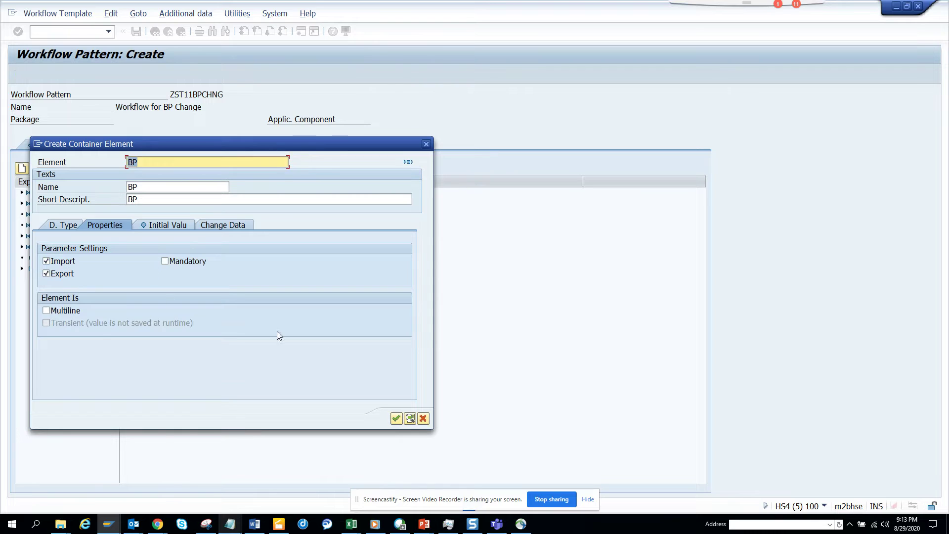
left_click(397, 419)
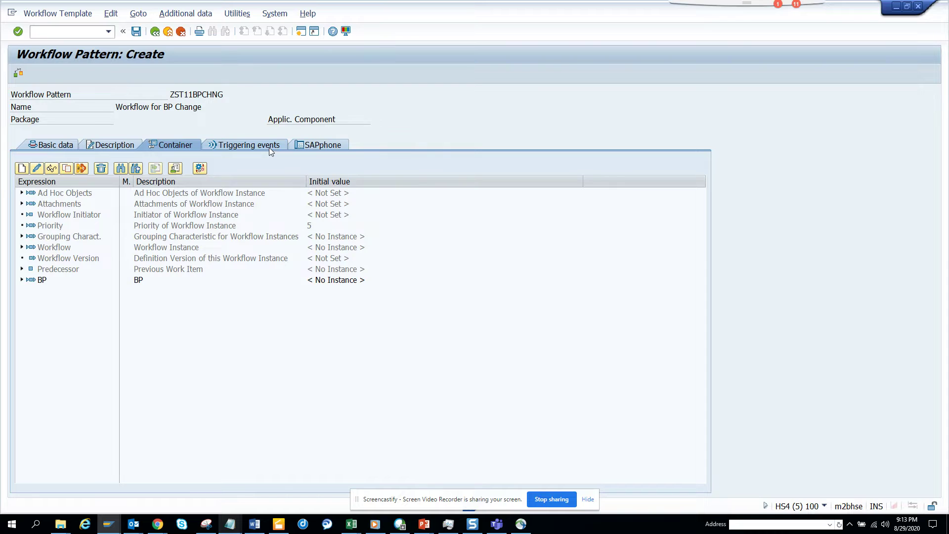
Step: Add triggering event CHANGED of BOR object type BUS1006
left_click(269, 147)
left_click(183, 206)
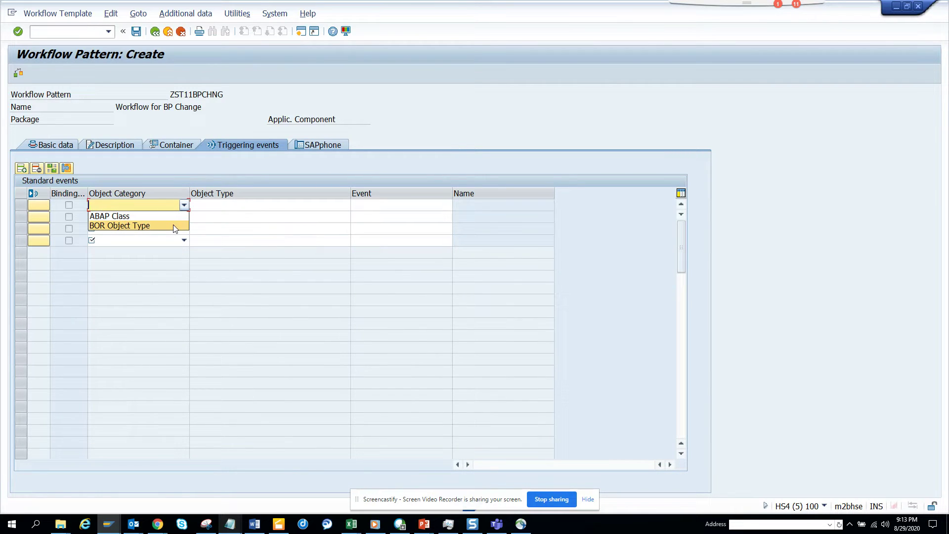
left_click(173, 225)
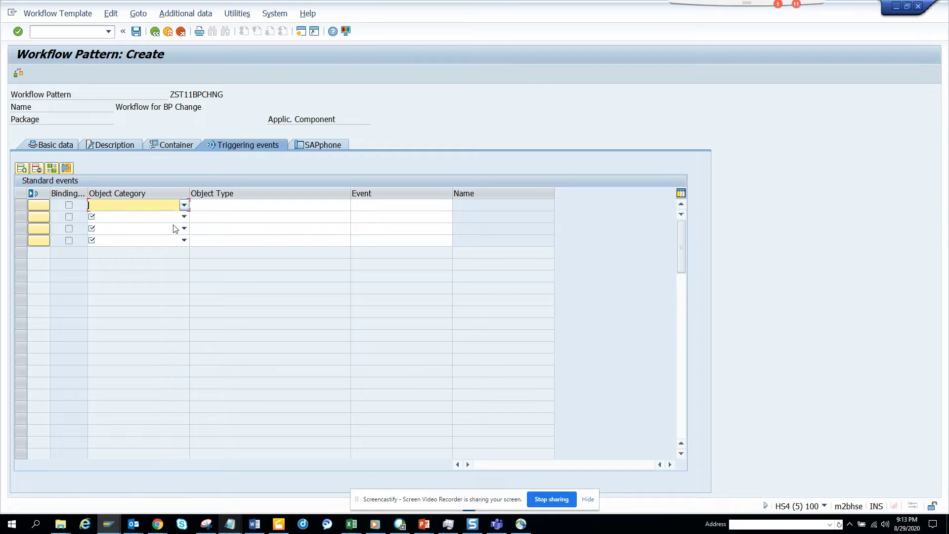
left_click(253, 206)
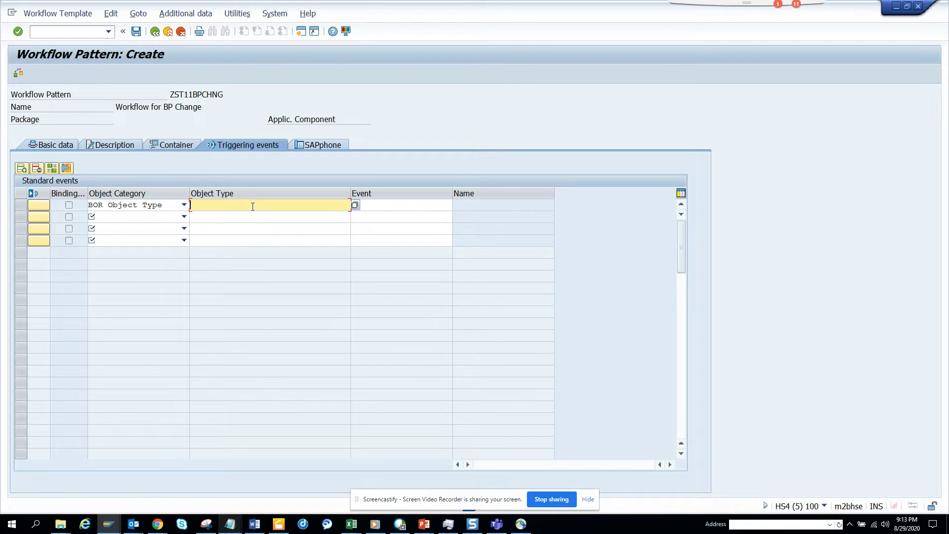
left_click(253, 207)
left_click(250, 217)
left_click(423, 209)
left_click(457, 205)
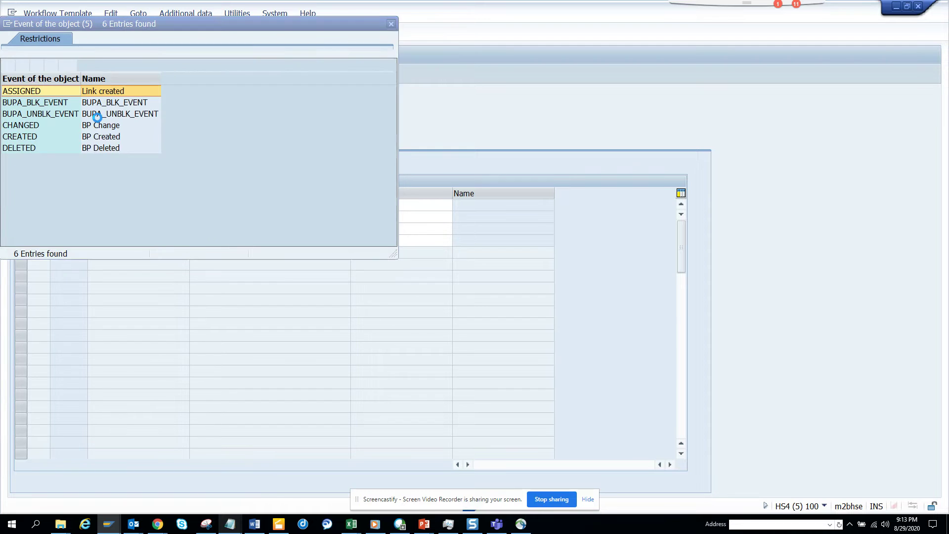
double_click(37, 126)
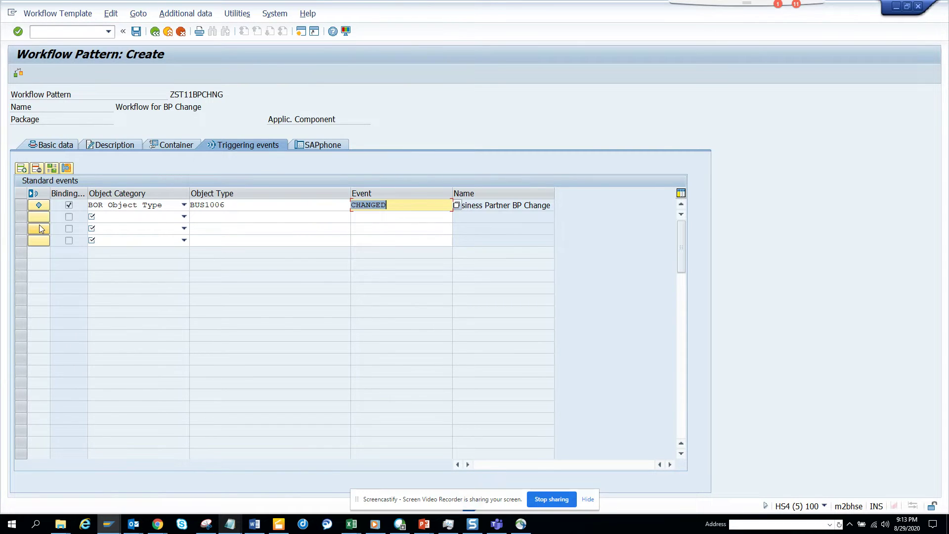
Step: Accept the default binding of the CHANGED event to the workflow
left_click(21, 205)
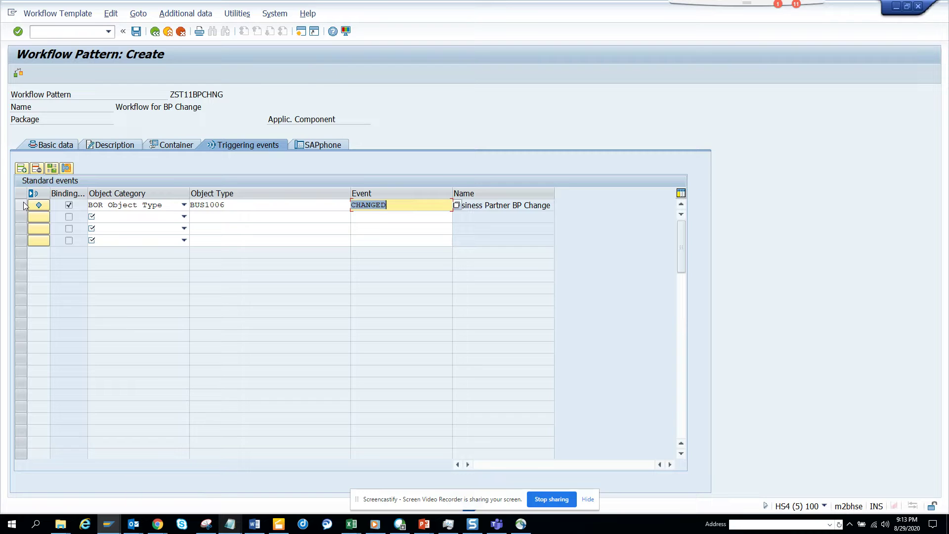
left_click(53, 169)
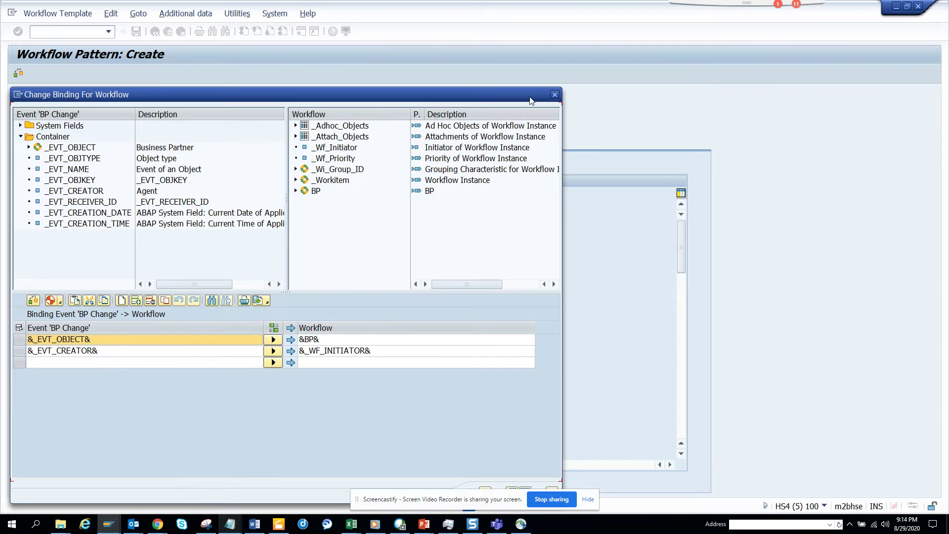
left_click_drag(529, 97, 562, 42)
left_click(516, 437)
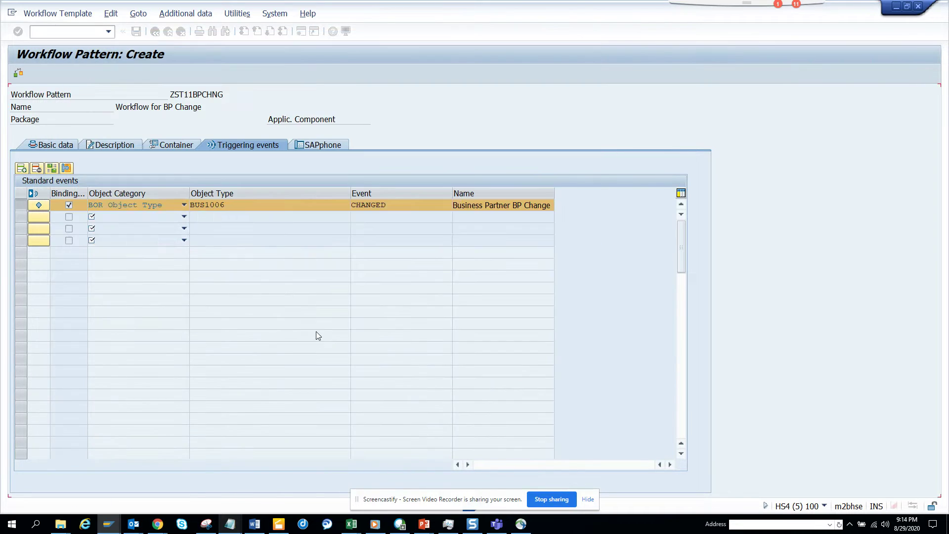
Step: Activate the CHANGED event, saving the workflow as a local object, then open the Workflow Builder
left_click(38, 205)
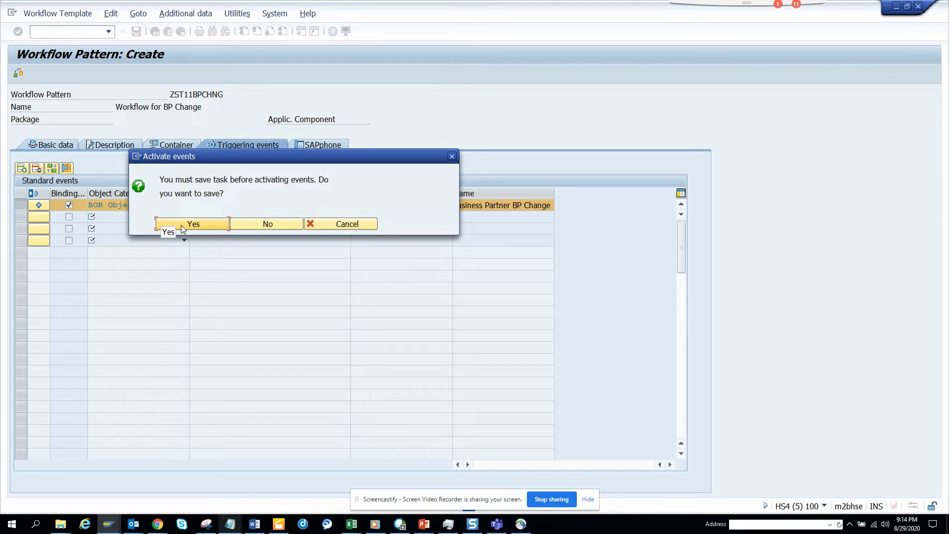
left_click(182, 228)
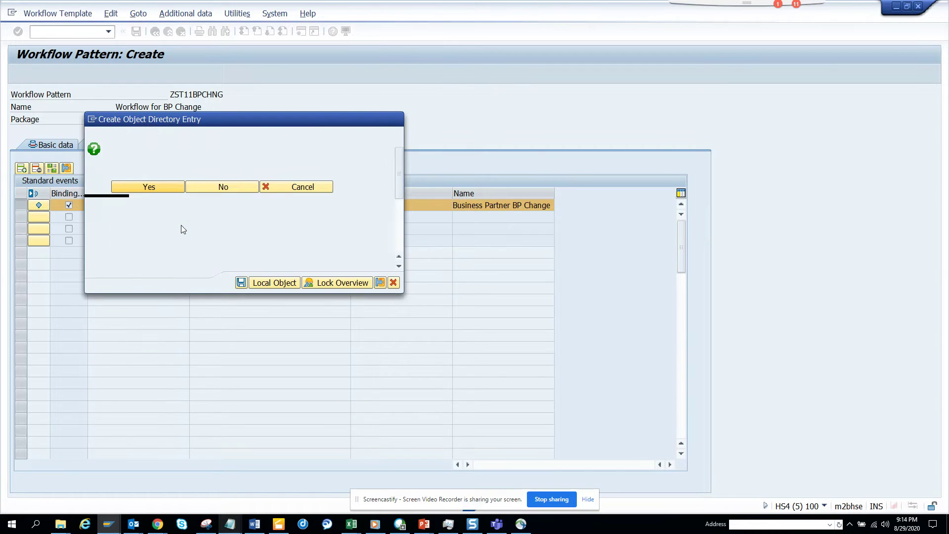
left_click(269, 283)
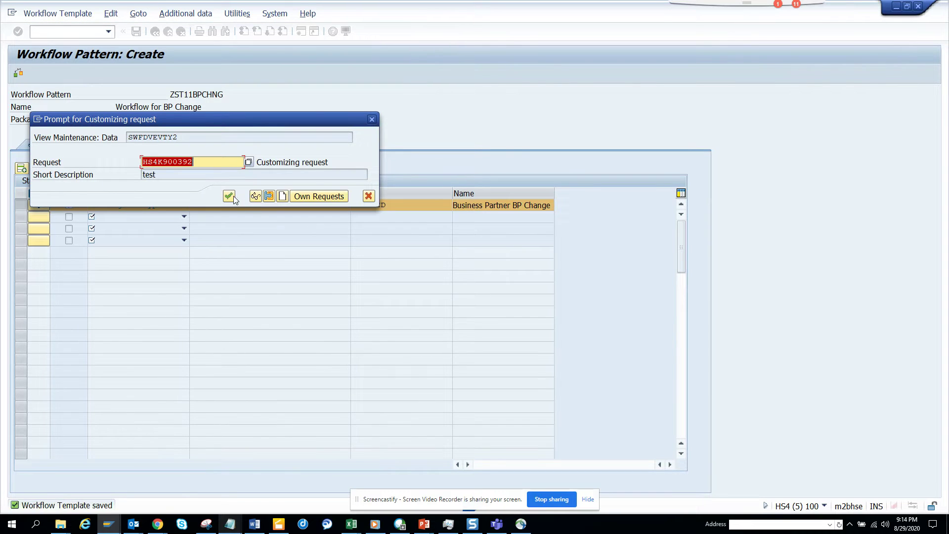
left_click(229, 196)
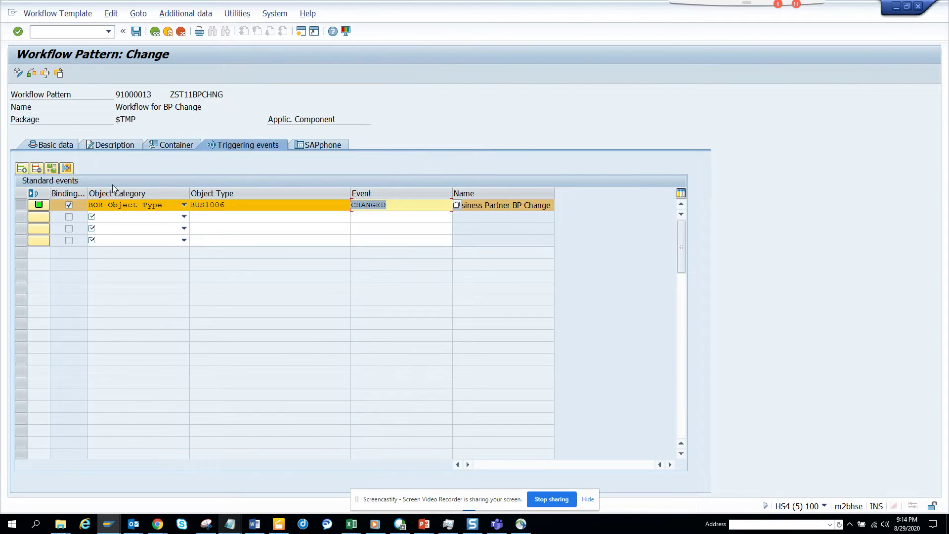
left_click(39, 144)
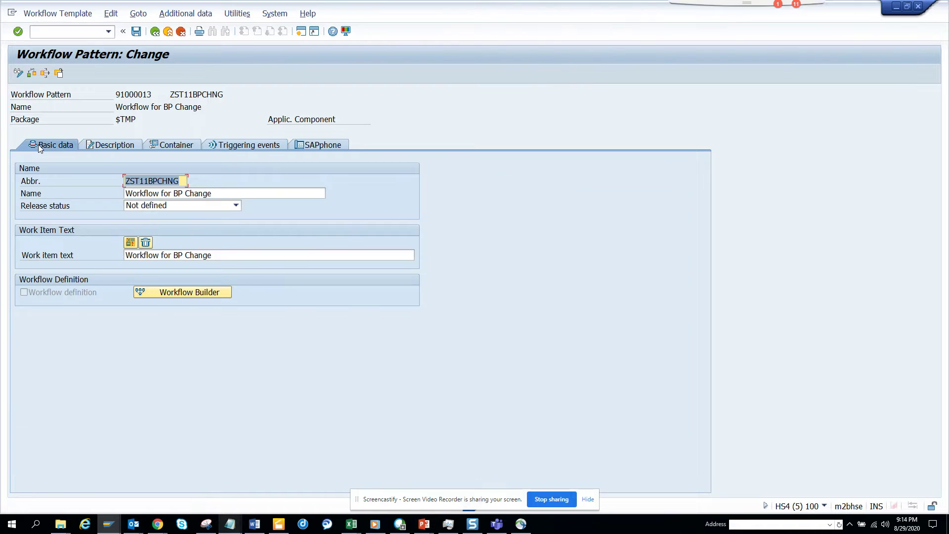
left_click(161, 290)
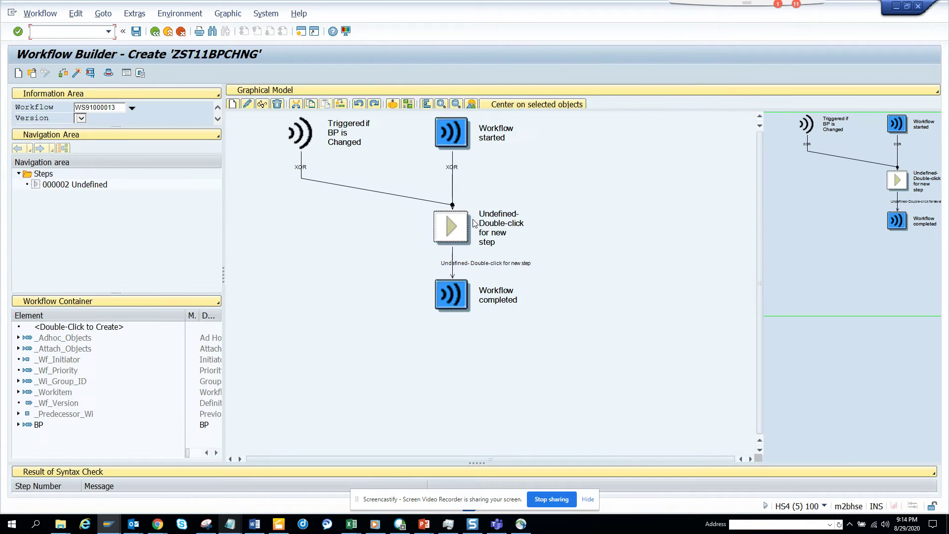
Step: Create a Send Mail step in place of the undefined step
right_click(474, 224)
left_click(498, 227)
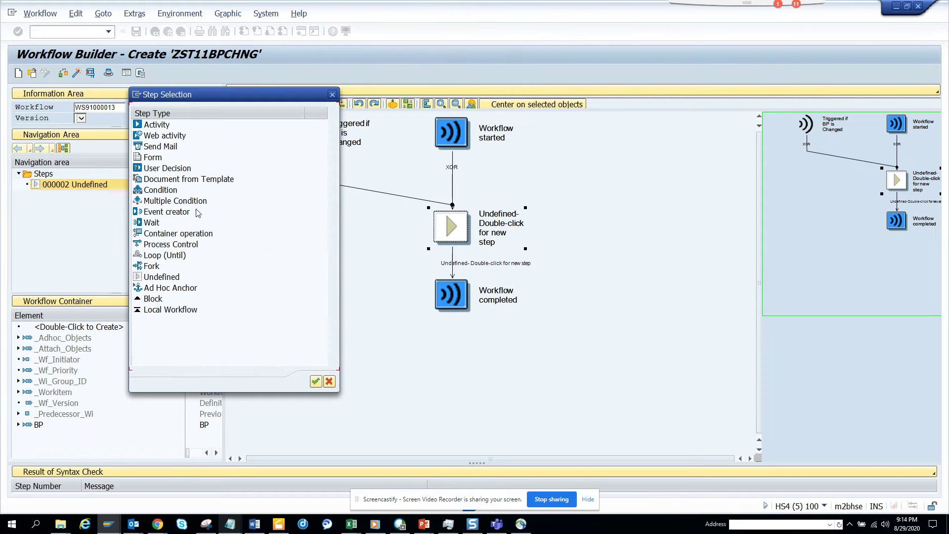
left_click(161, 151)
double_click(160, 150)
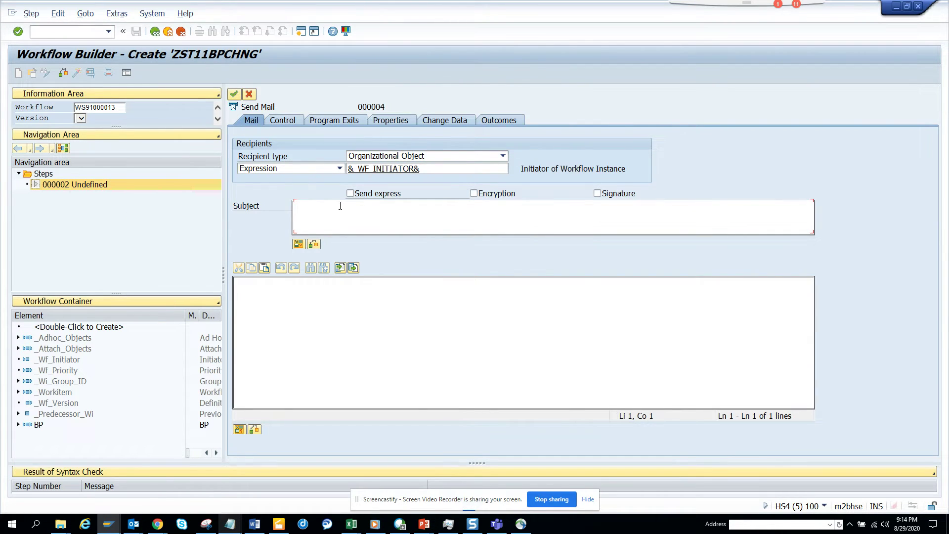
Step: Set the mail subject to 'Notification &BP.BUSINESSPARTNER& Changed'
type("Notification BP")
left_click(300, 244)
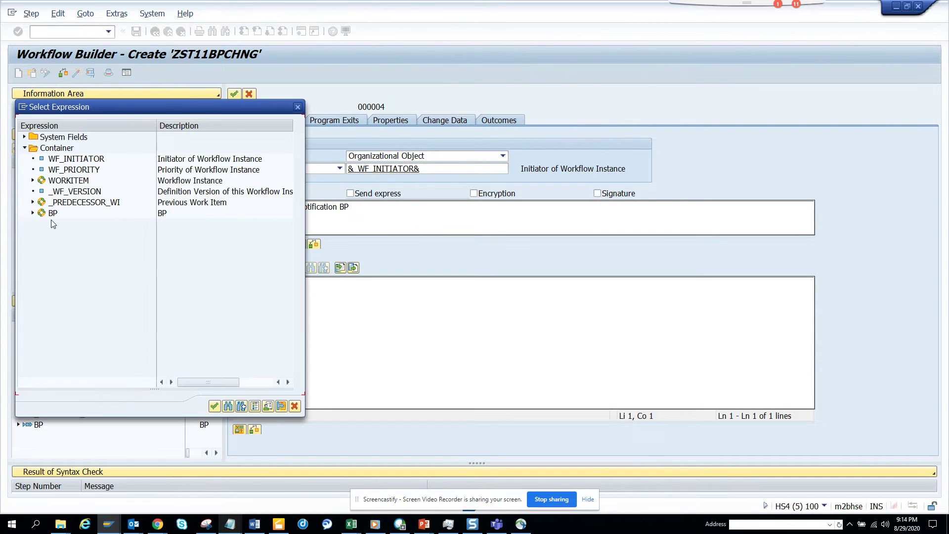
left_click(32, 214)
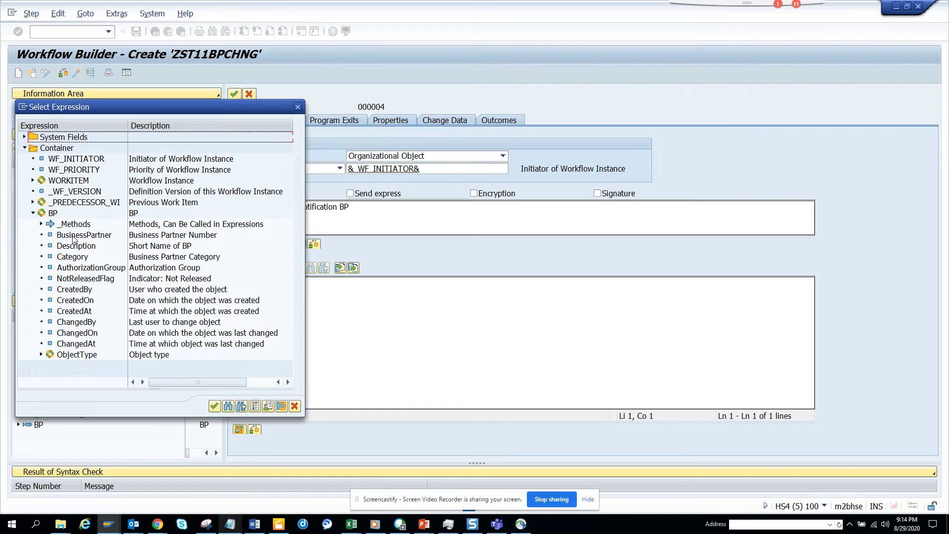
double_click(74, 236)
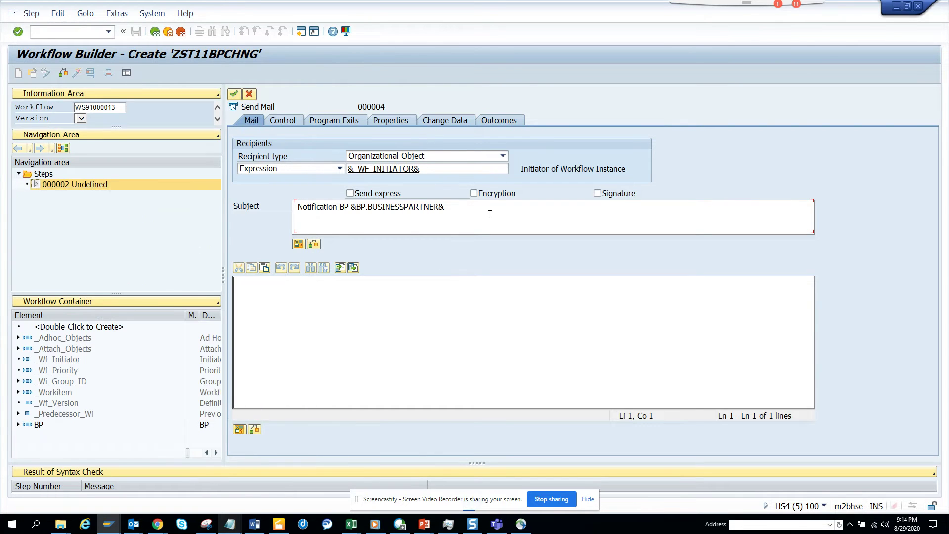
type("Changed")
Step: Copy the subject into the body, adding 'by &WF_INITIATOR&' and &BP.DESCRIPTION& on a new line
left_click_drag(498, 207, 265, 249)
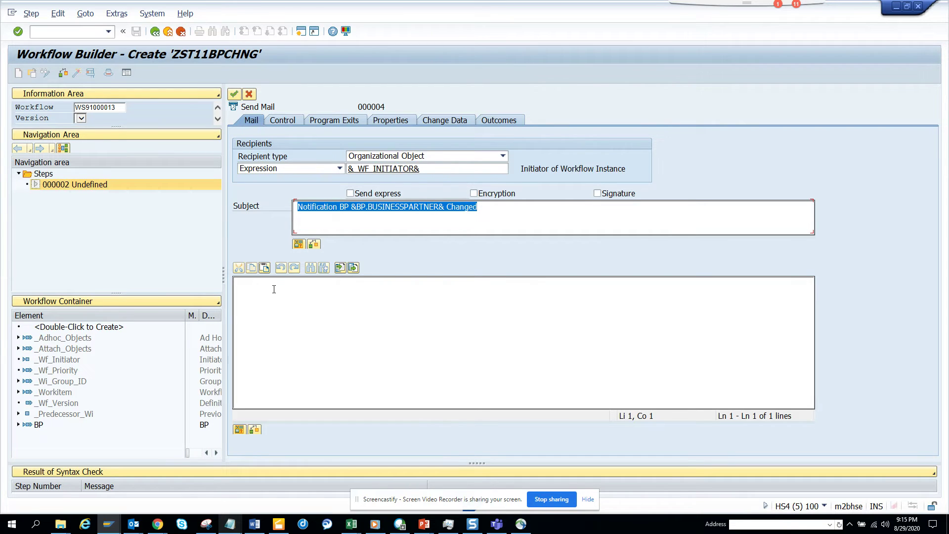
key("ctrl+v")
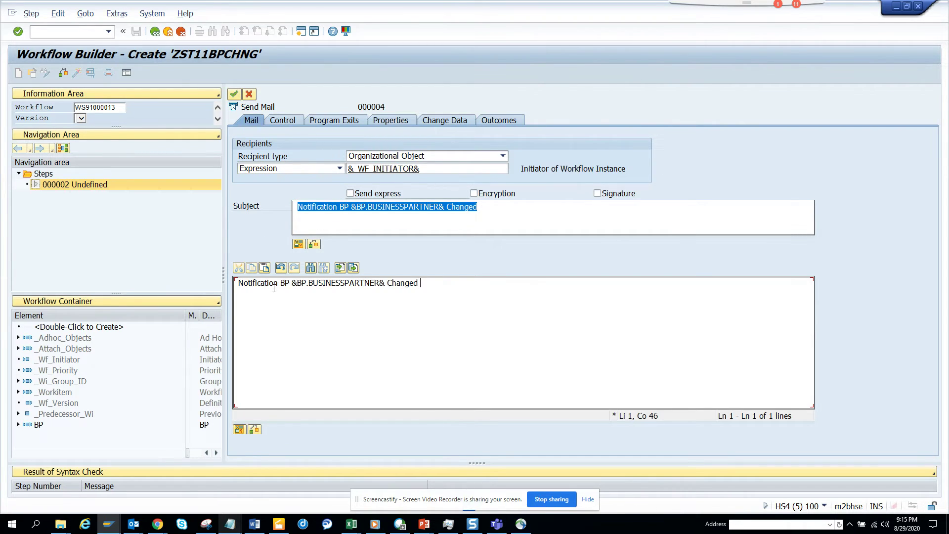
type("by")
left_click(239, 429)
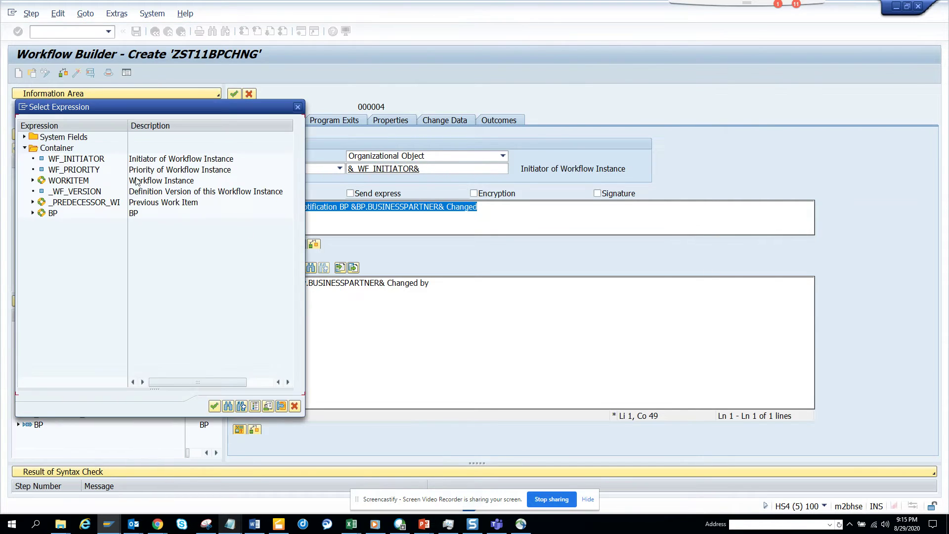
double_click(58, 158)
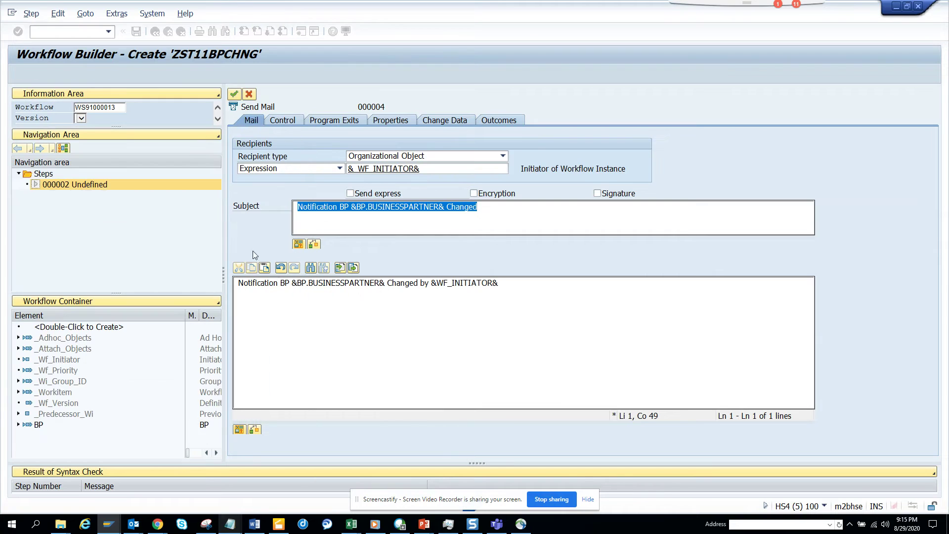
key("Return")
key("Return")
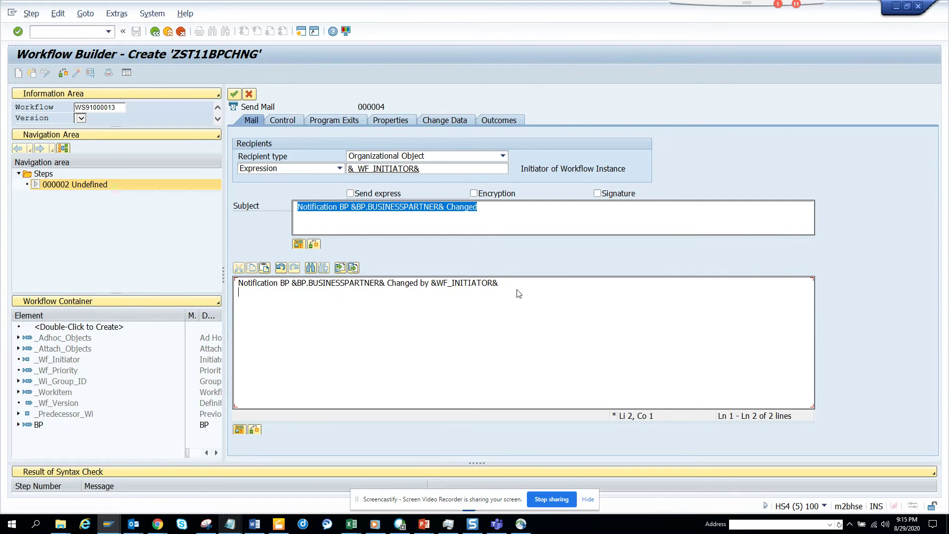
left_click(238, 429)
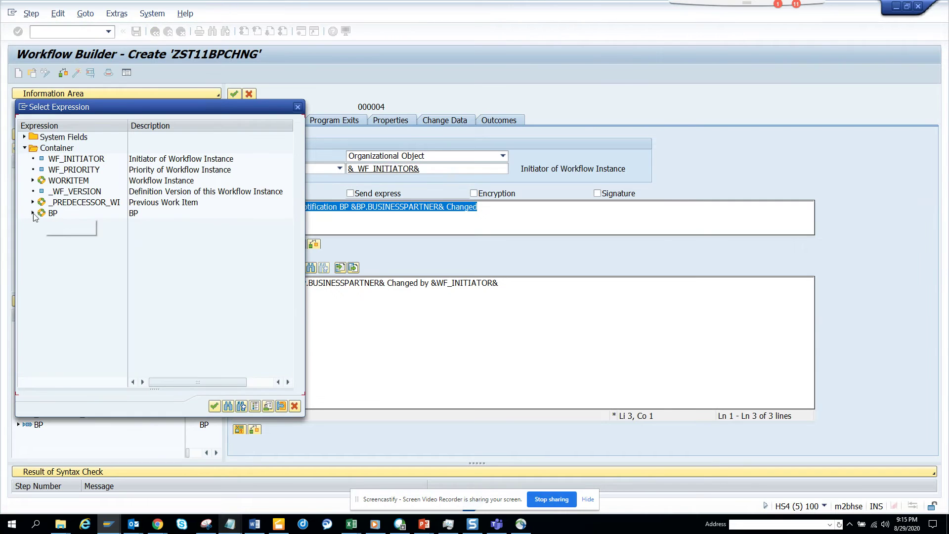
left_click(32, 213)
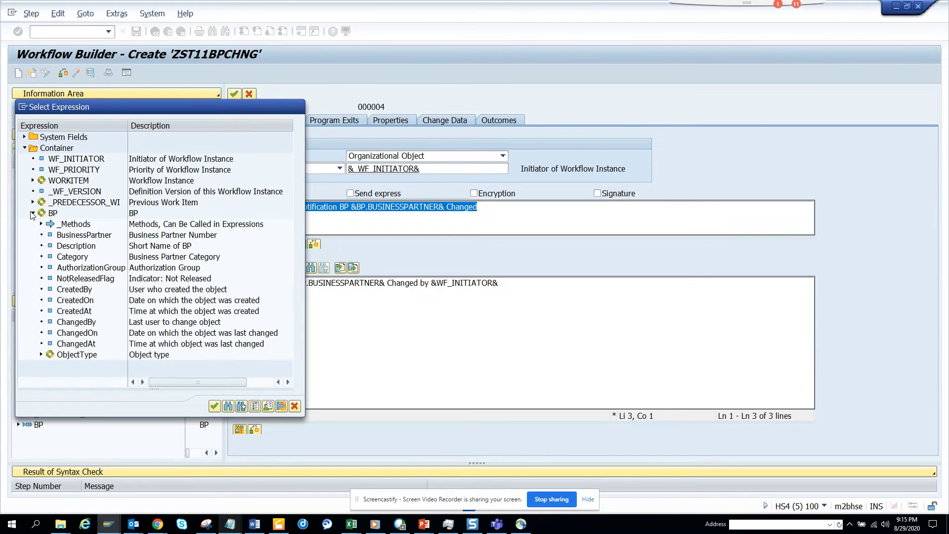
double_click(77, 247)
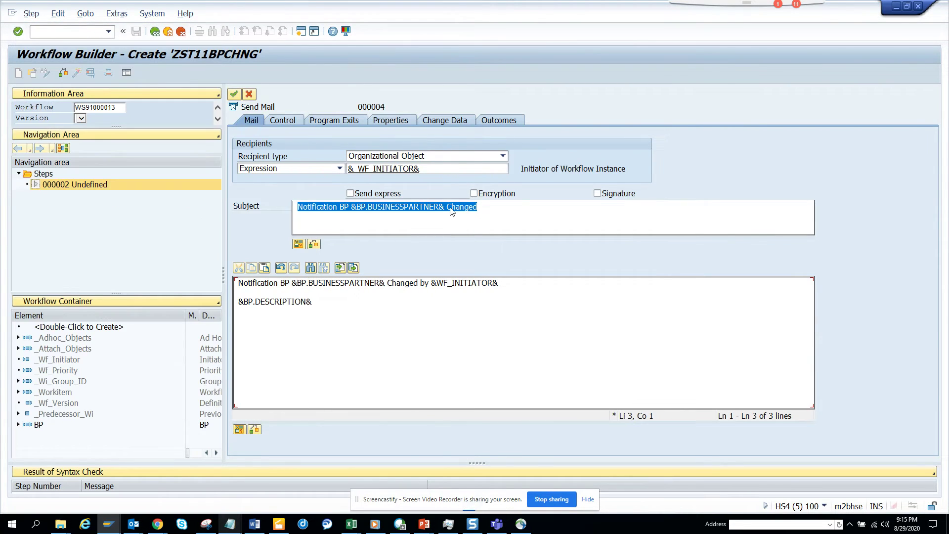
left_click(503, 156)
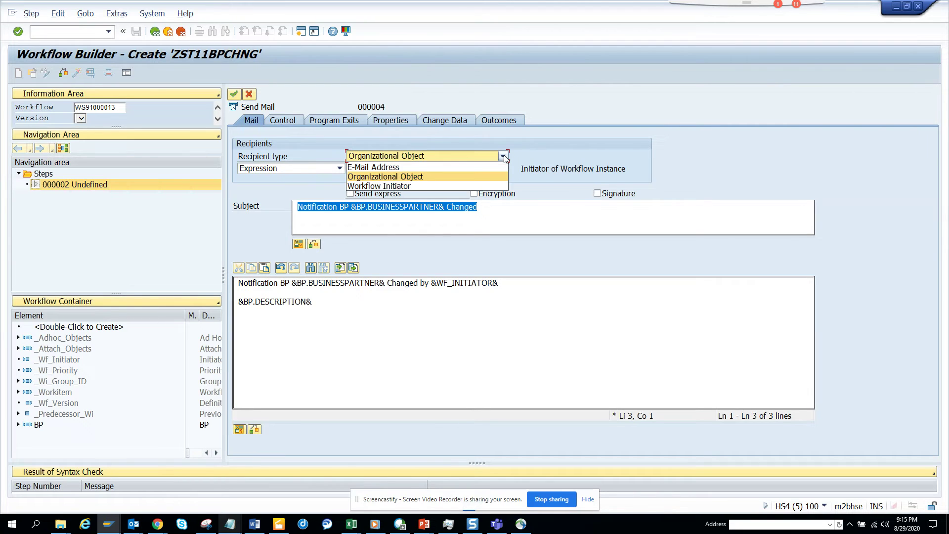
Step: Use E-Mail Address recipients, save task zst11sndmail as a local object, and enter the recipient's e-mail
left_click(466, 168)
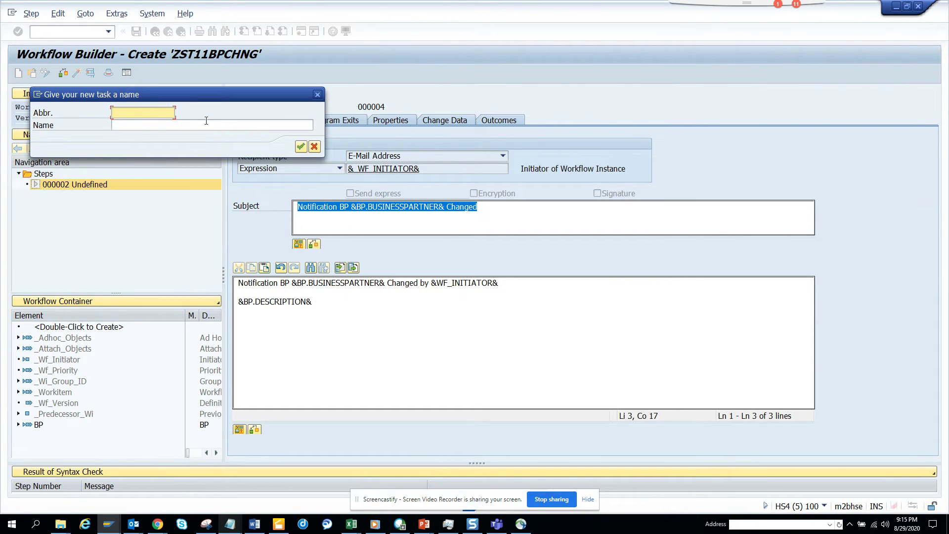
type("zst11")
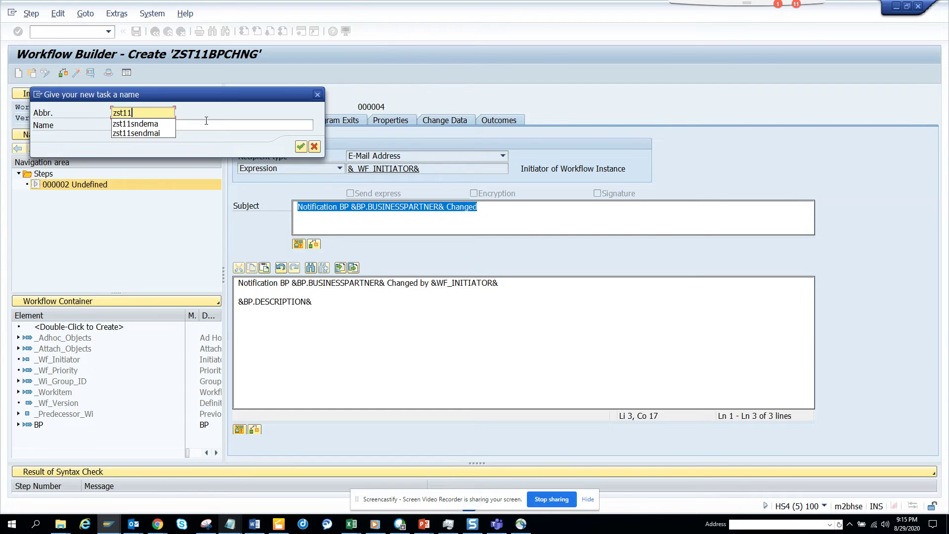
type("snd")
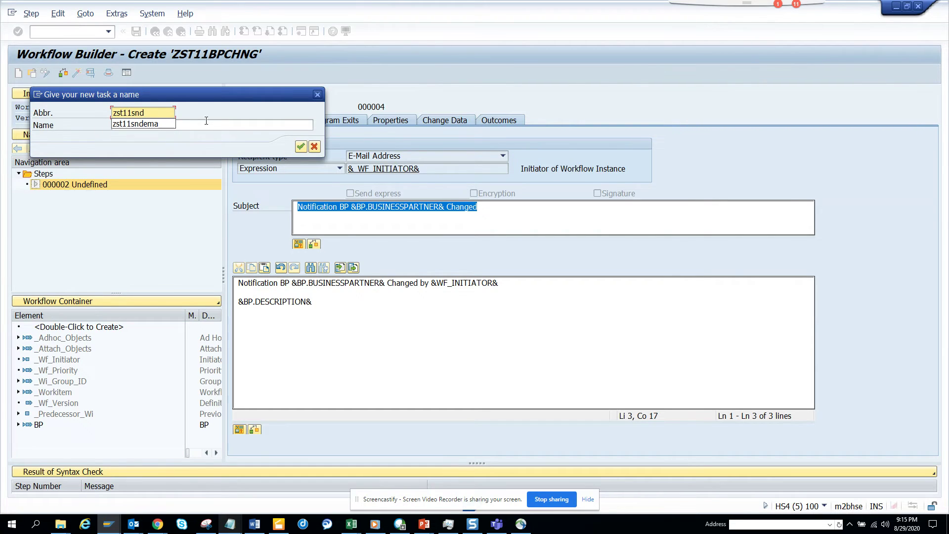
type("mail")
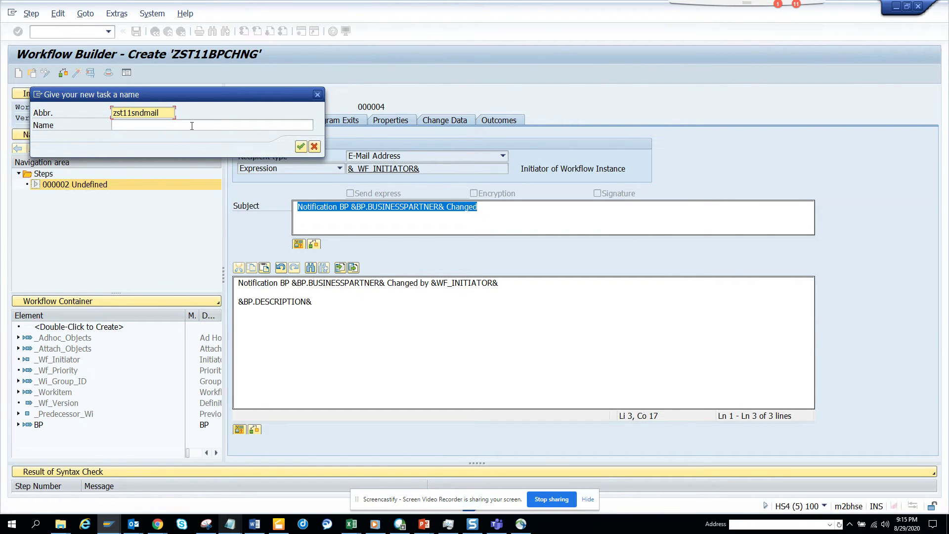
left_click(192, 126)
type("Send")
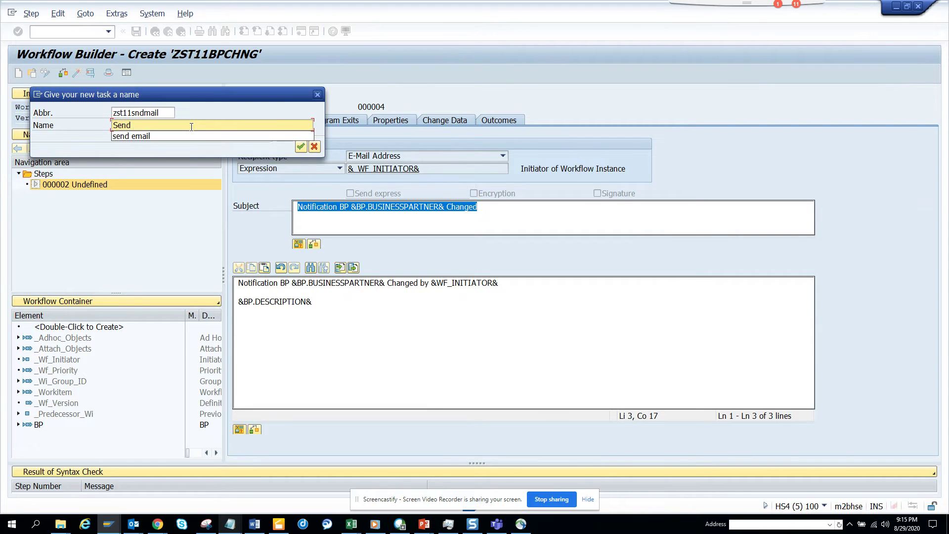
type(" email for BP")
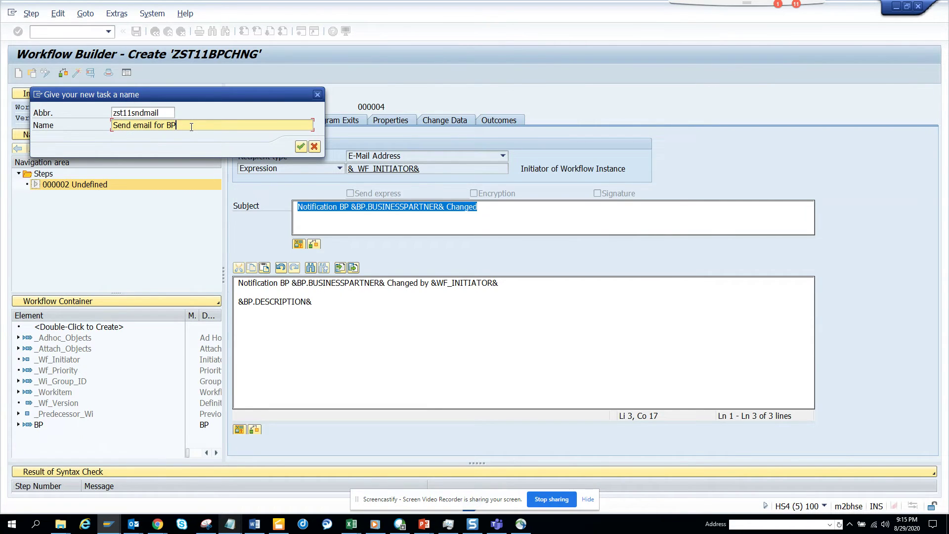
key("Return")
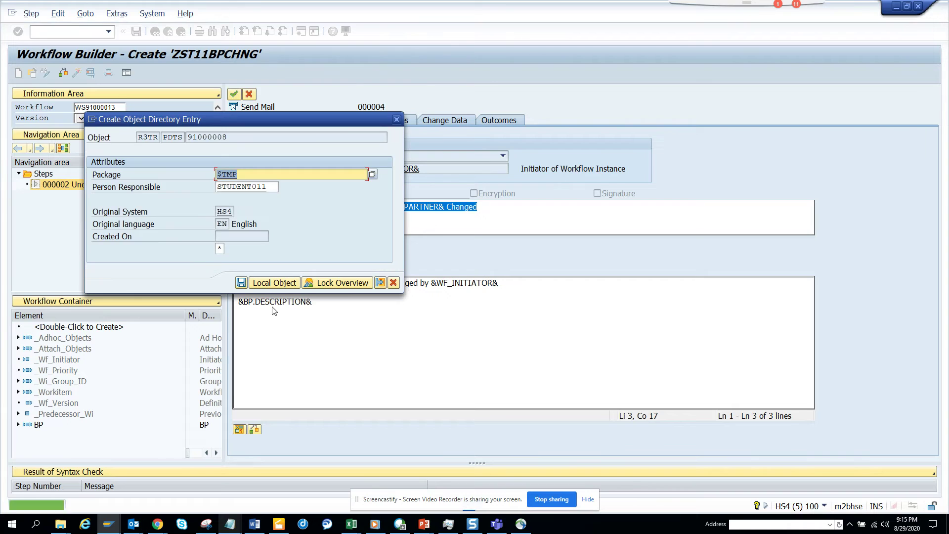
left_click(273, 282)
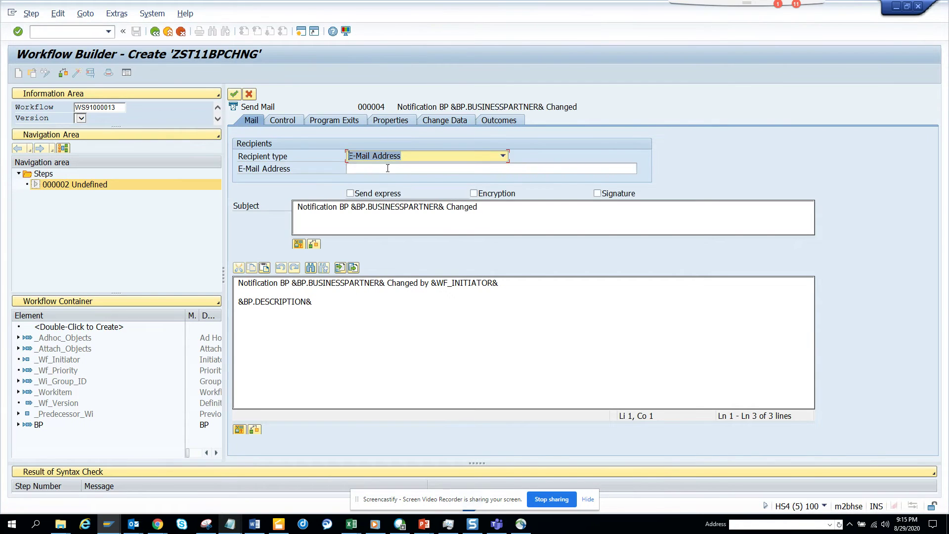
left_click(412, 168)
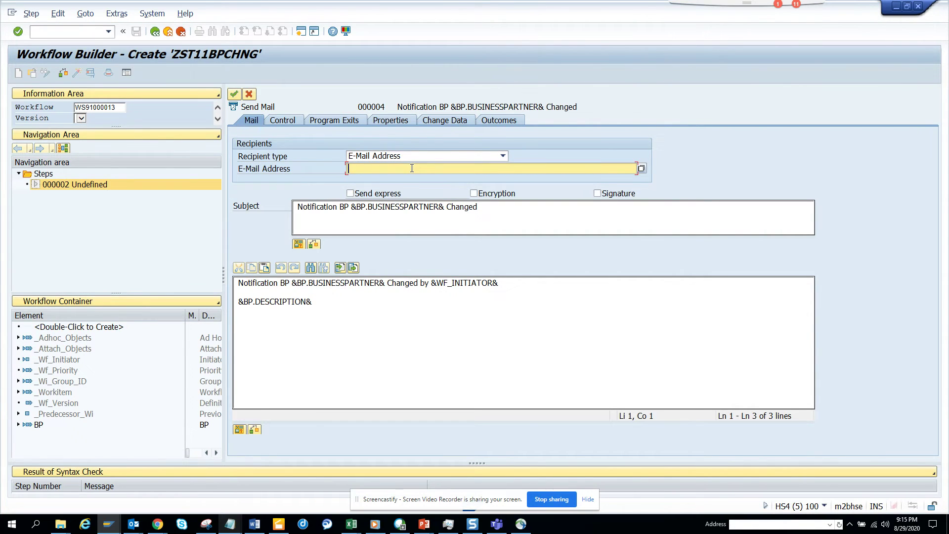
Step: Confirm the Send Mail step, then switch to the BUS1006 Archive Work Items session
left_click(233, 94)
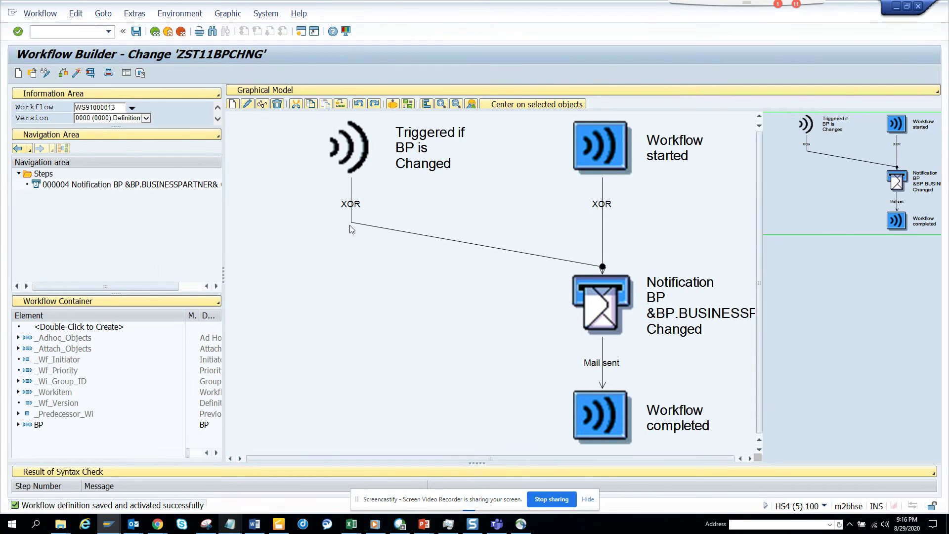
key("alt+Tab")
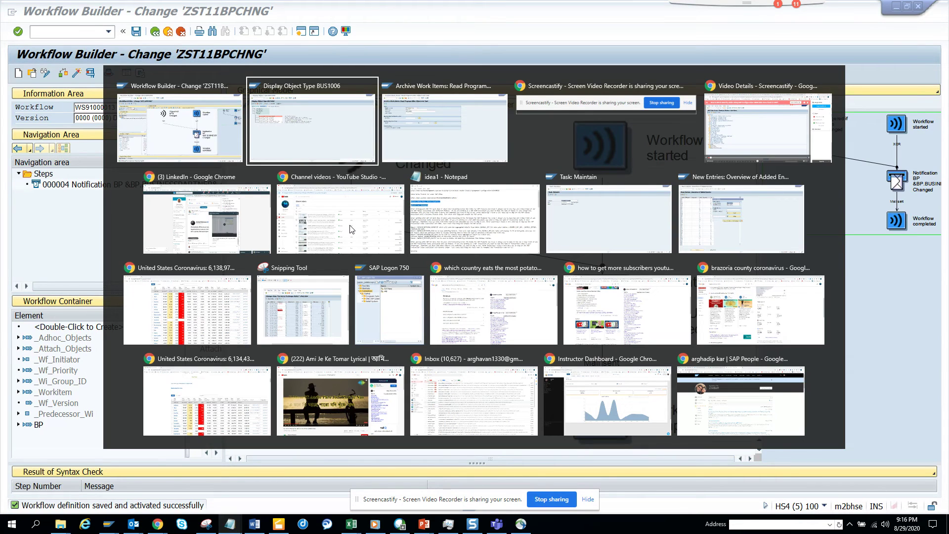
key("alt+Tab")
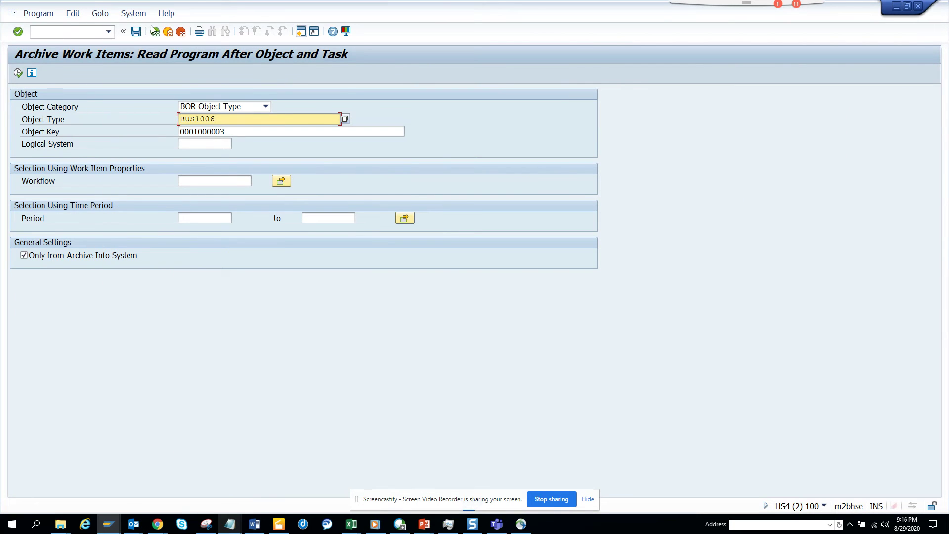
key("F8")
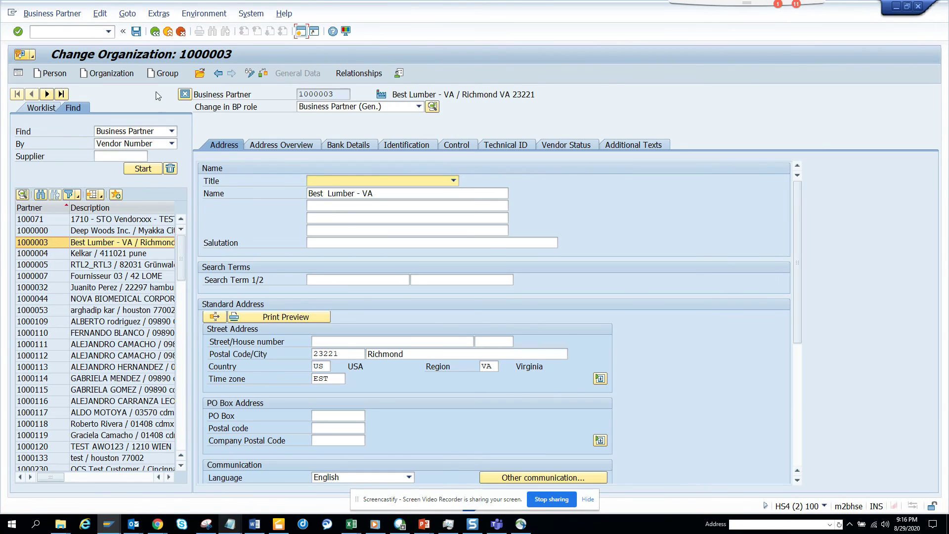
Step: Append 'ST' to business partner 1000003's name so it reads 'Best Lumber - VAST', and save
left_click(277, 148)
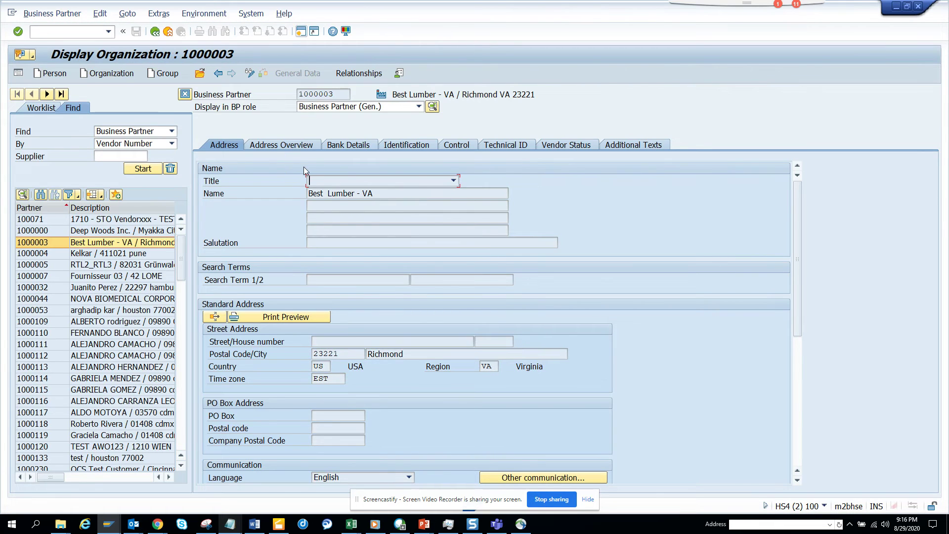
left_click(250, 73)
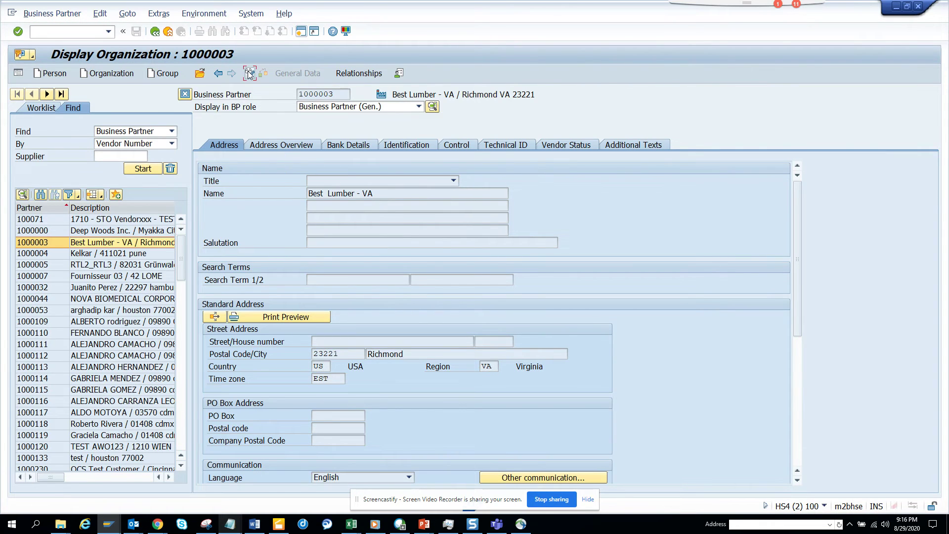
left_click(386, 194)
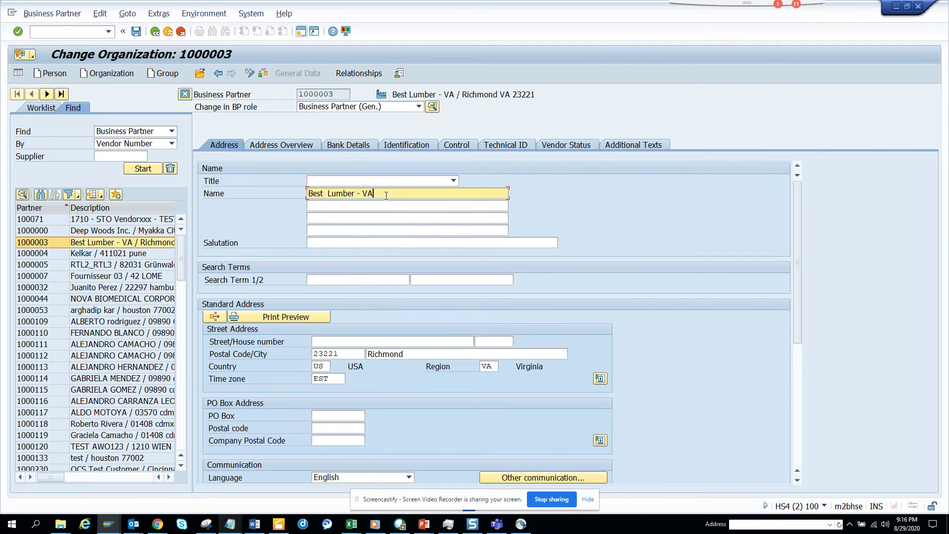
type("ST")
left_click(136, 31)
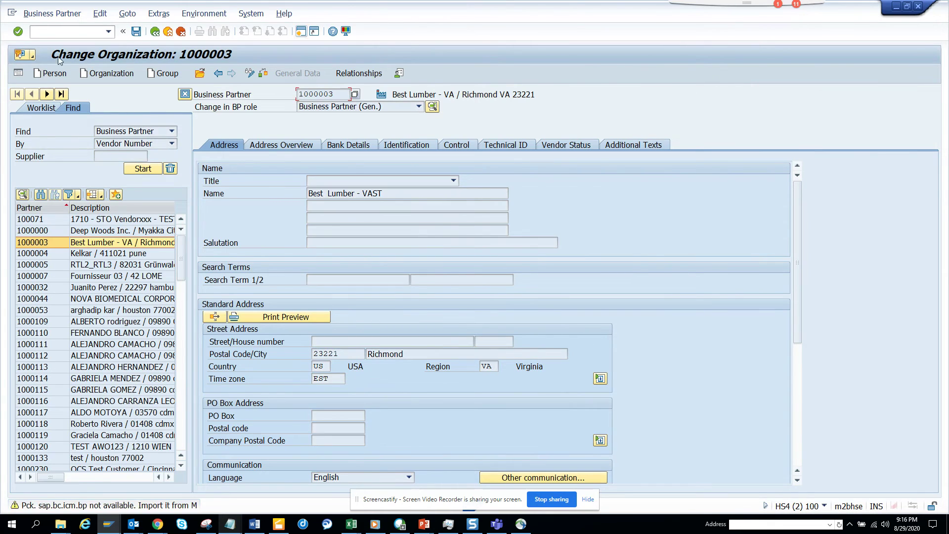
Step: Show partner 1000003's workflow overview, which reports no workflows for this object
left_click(31, 55)
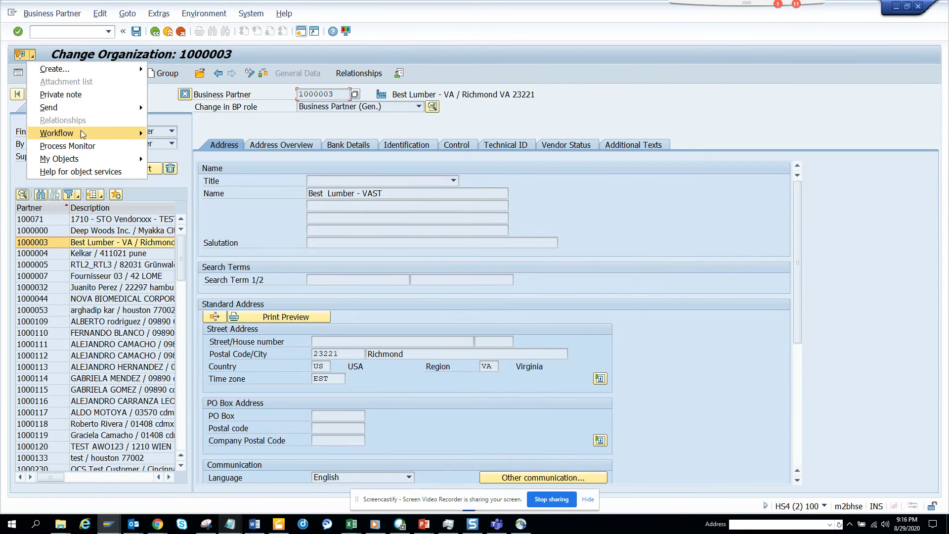
mouse_move(104, 133)
left_click(186, 133)
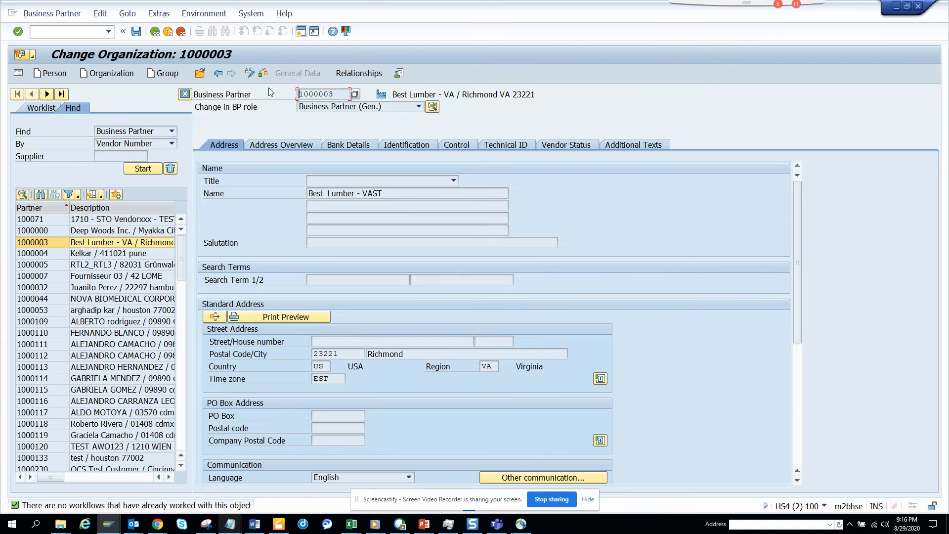
Step: Confirm the BUS1006 CHANGED triggering event, then return to partner 1000003's Name in change mode
left_click(250, 74)
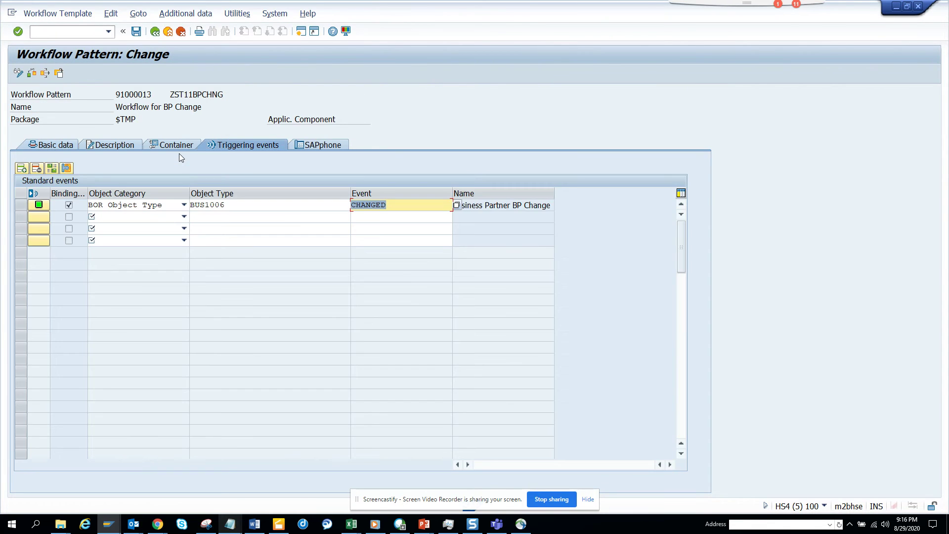
key("alt+Tab")
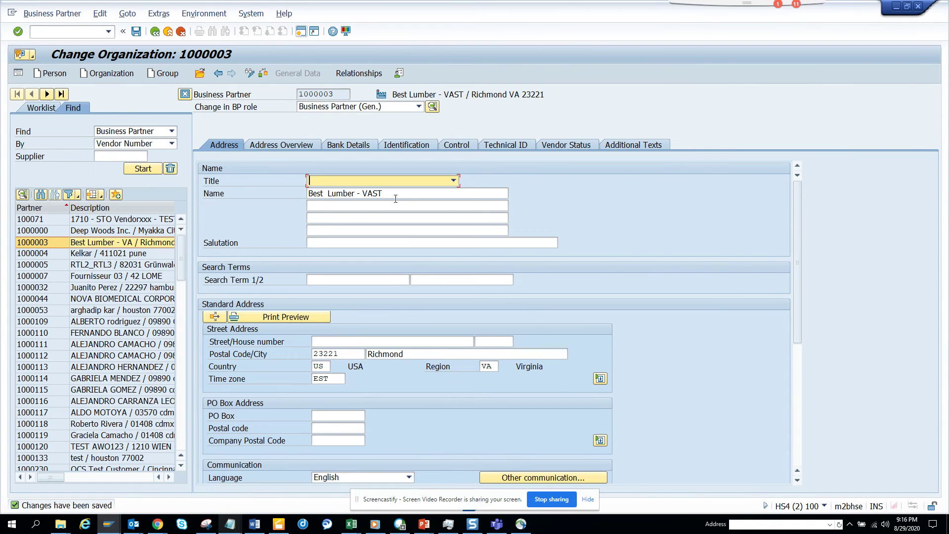
left_click(396, 198)
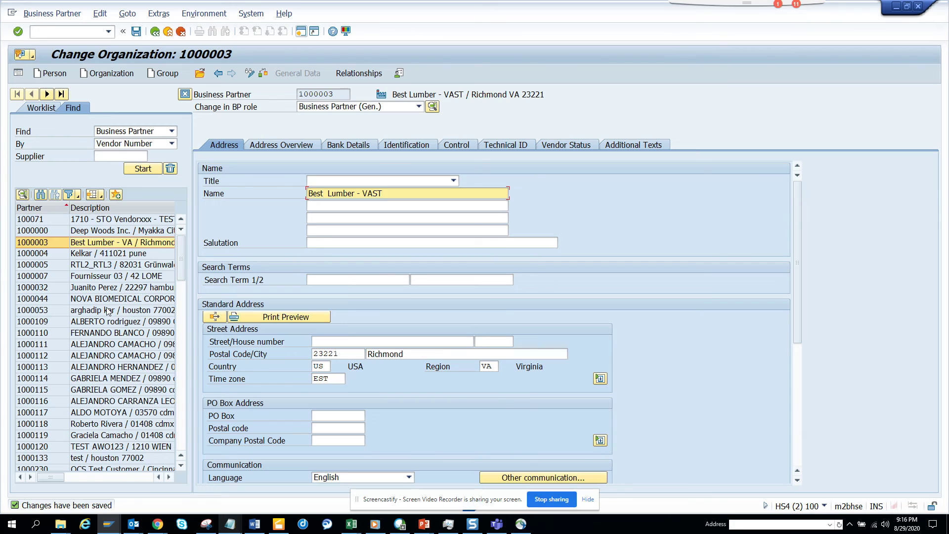
Step: Rename partner 1000007 from 'Fournisseur 03' to 'Fournisseur 05' and save
double_click(129, 276)
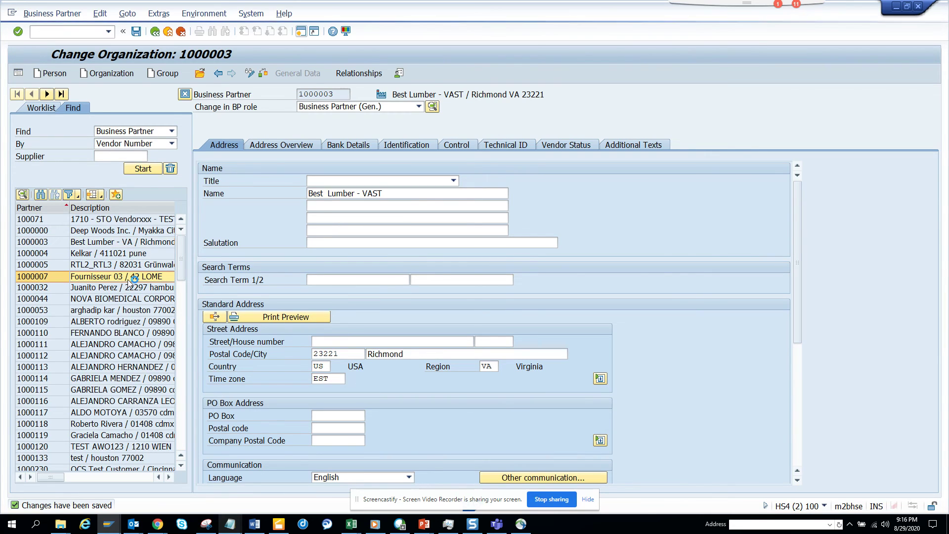
left_click(396, 193)
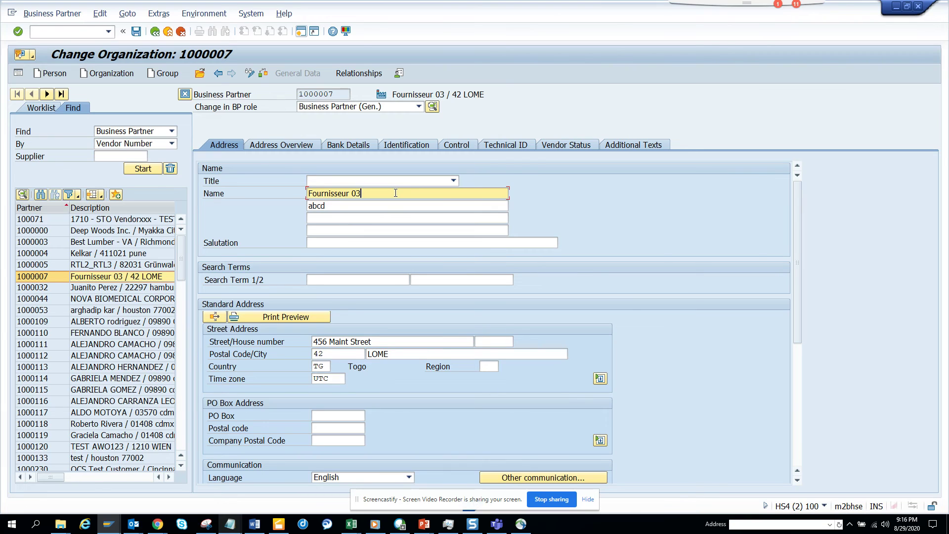
key("BackSpace")
type("5")
left_click(137, 33)
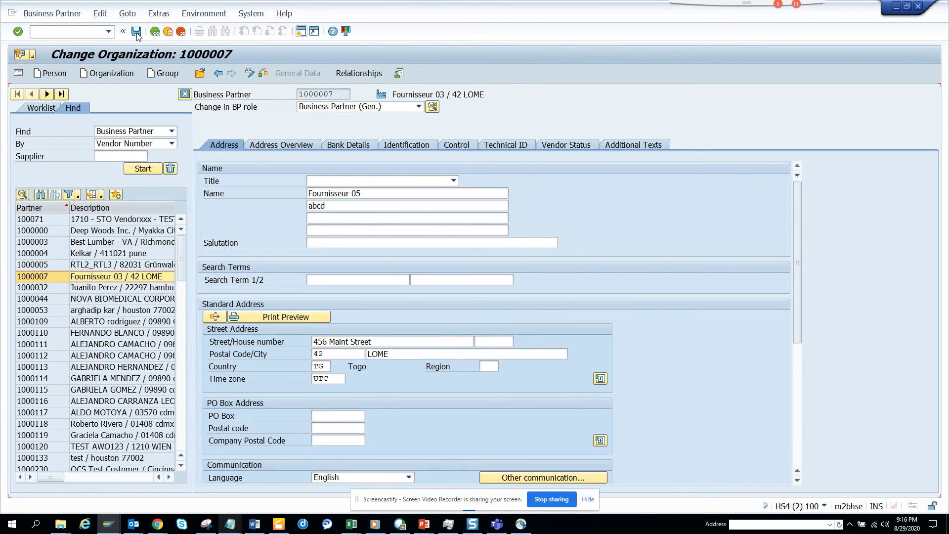
Step: List partner 1000007's linked workflows, showing two completed 'Send email for PO Change' runs
left_click(33, 55)
mouse_move(140, 131)
left_click(172, 136)
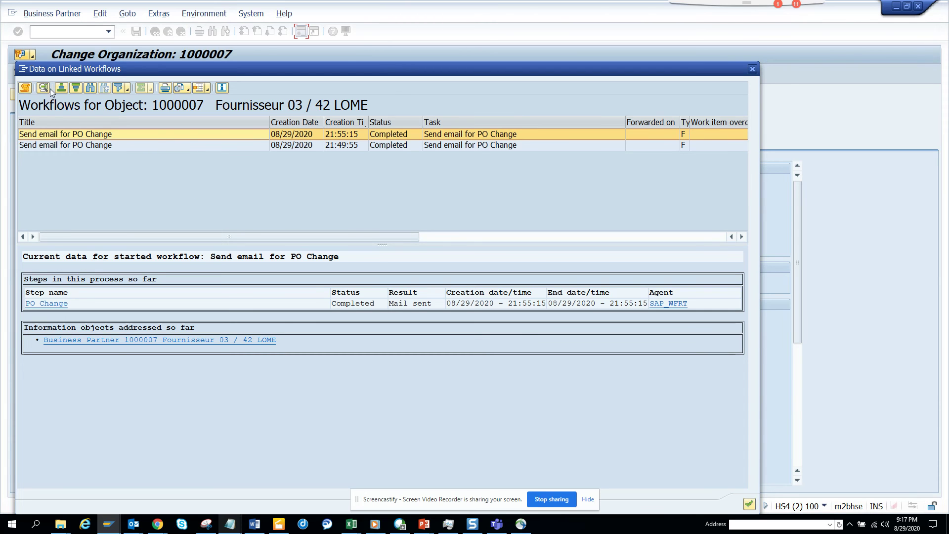
Step: Check the latest workflow's log confirming 'Mail sent' at 21:55:15, then close the linked workflows list
left_click(28, 84)
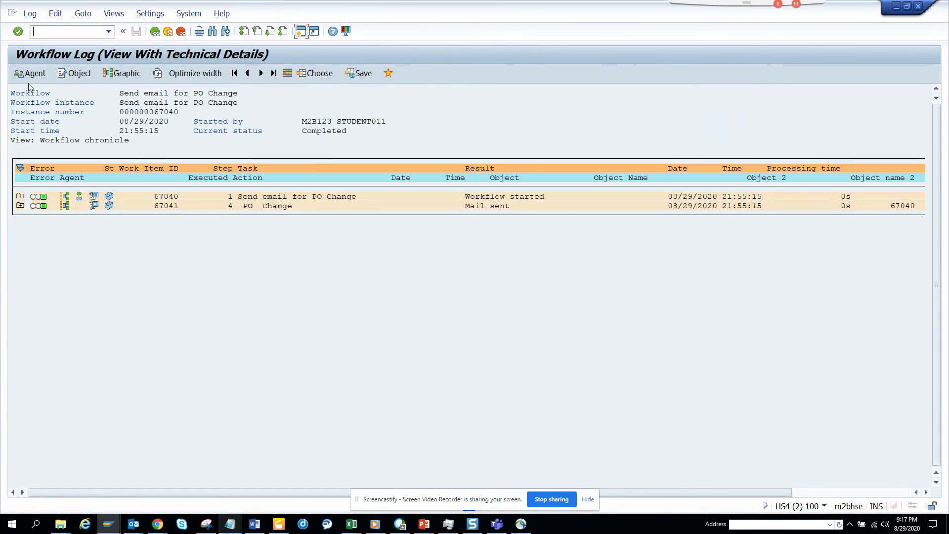
left_click(154, 32)
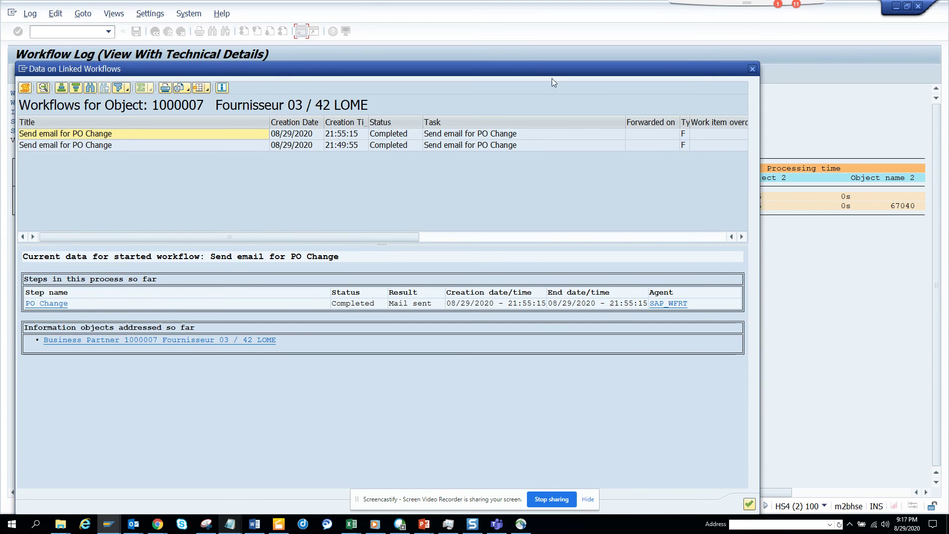
left_click(753, 69)
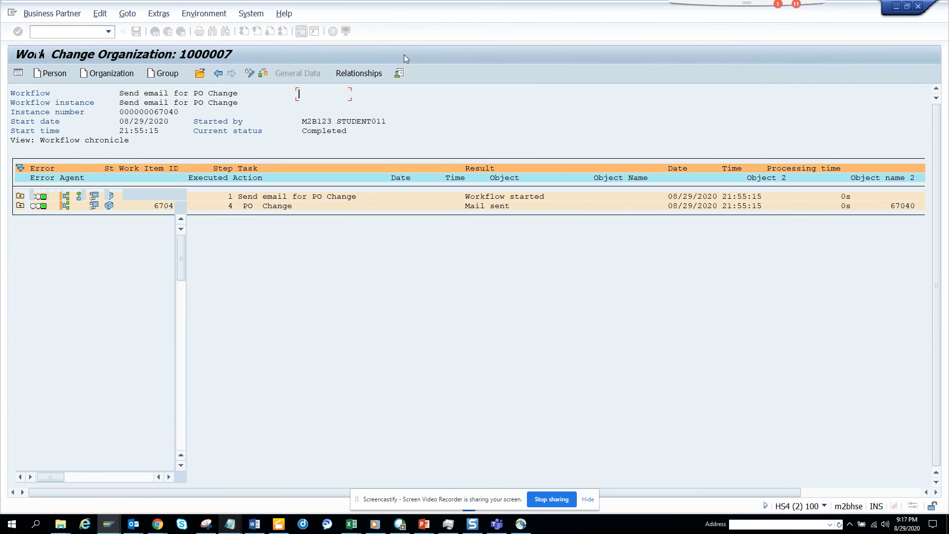